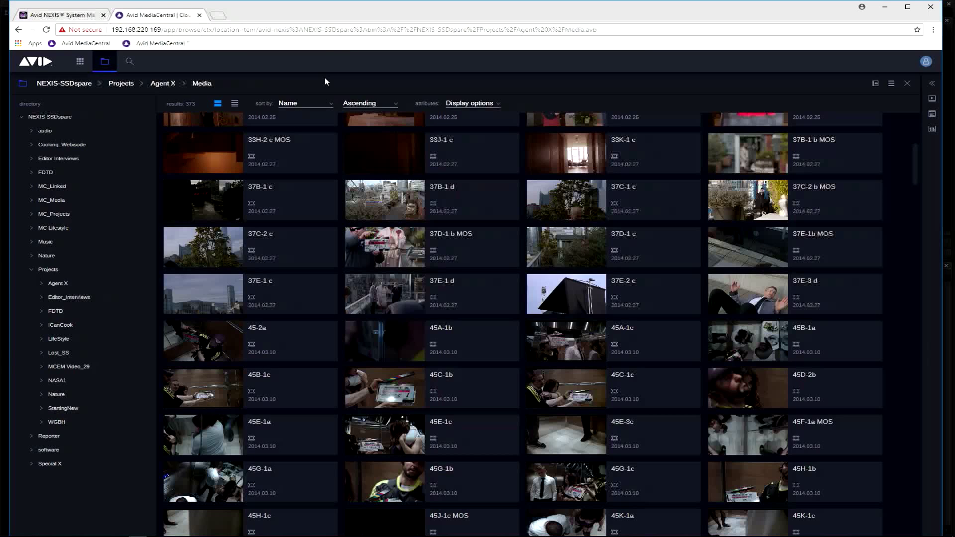
Switch to the Avid NEXIS Management Console, review the bandwidth limits, installers and users, and examine the details of a user flagged Can Resize
{"action": "left_click", "coordinate": [81, 18]}
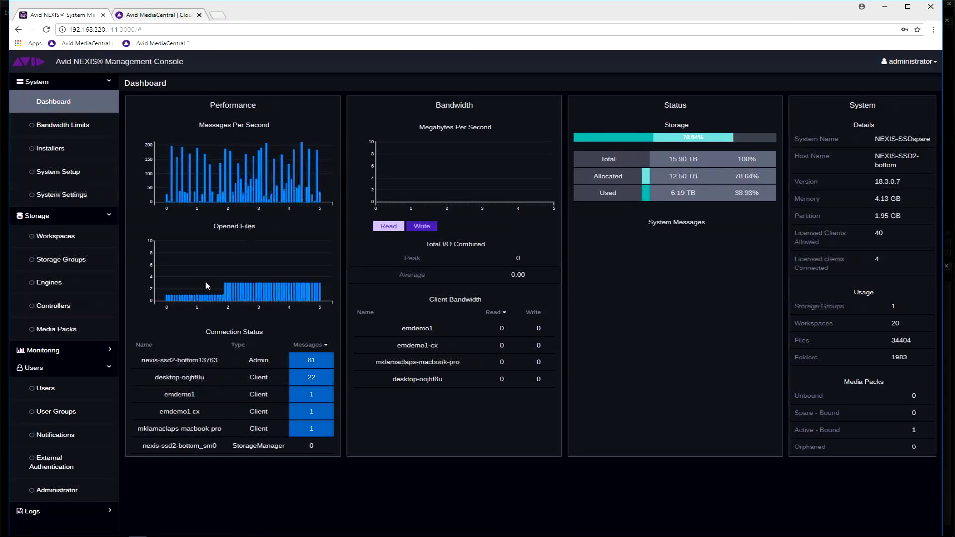
{"action": "left_click", "coordinate": [88, 129]}
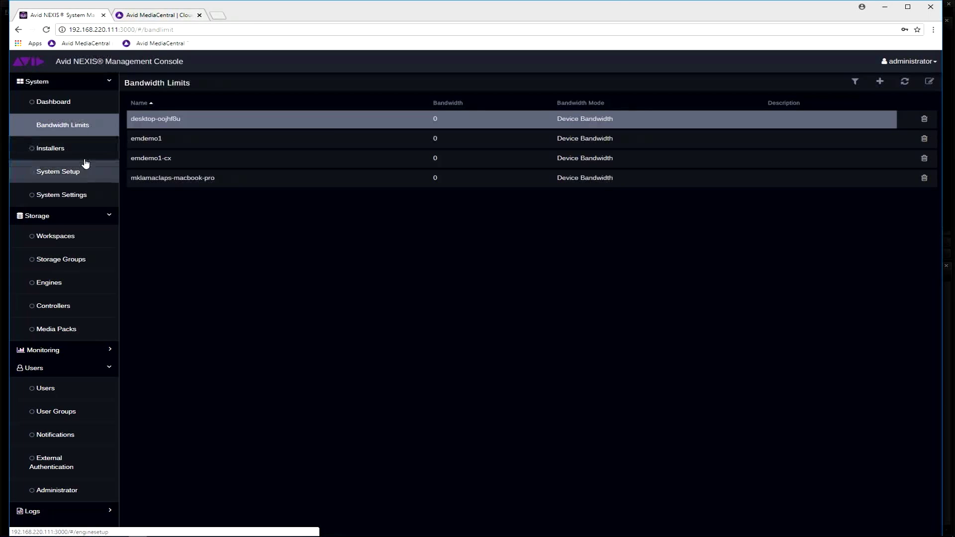
{"action": "left_click", "coordinate": [84, 152]}
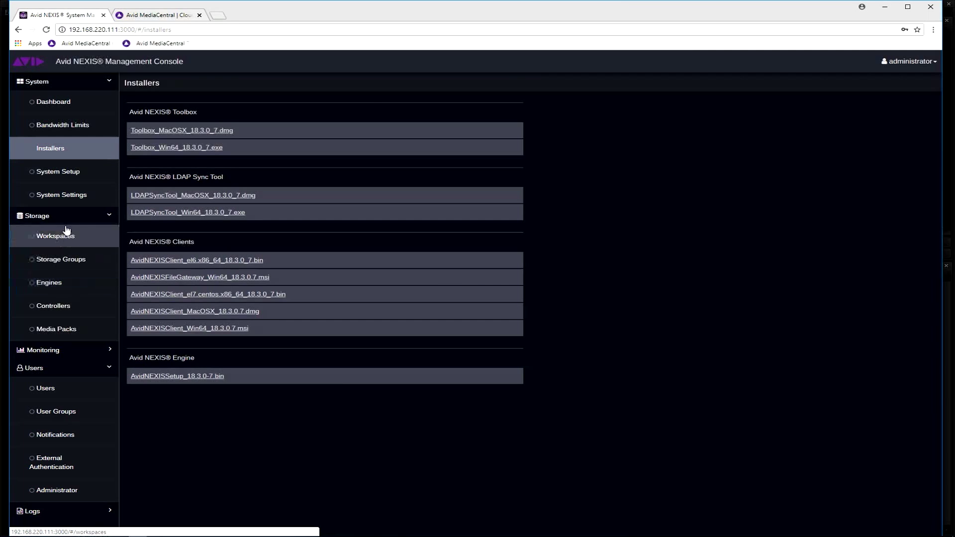
{"action": "left_click", "coordinate": [70, 393]}
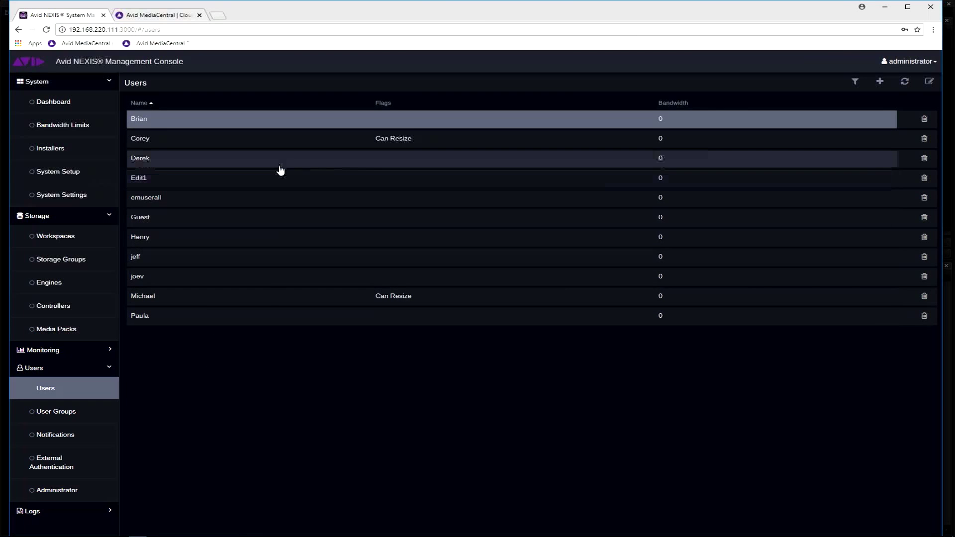
{"action": "left_click", "coordinate": [256, 297]}
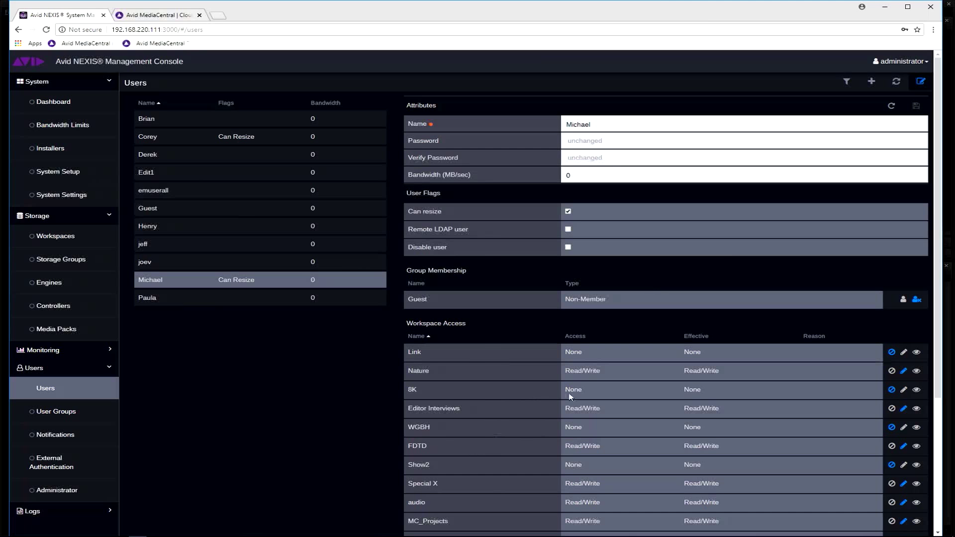
Set the capacity of the Link workspace to 1200 GB
{"action": "left_click", "coordinate": [72, 238]}
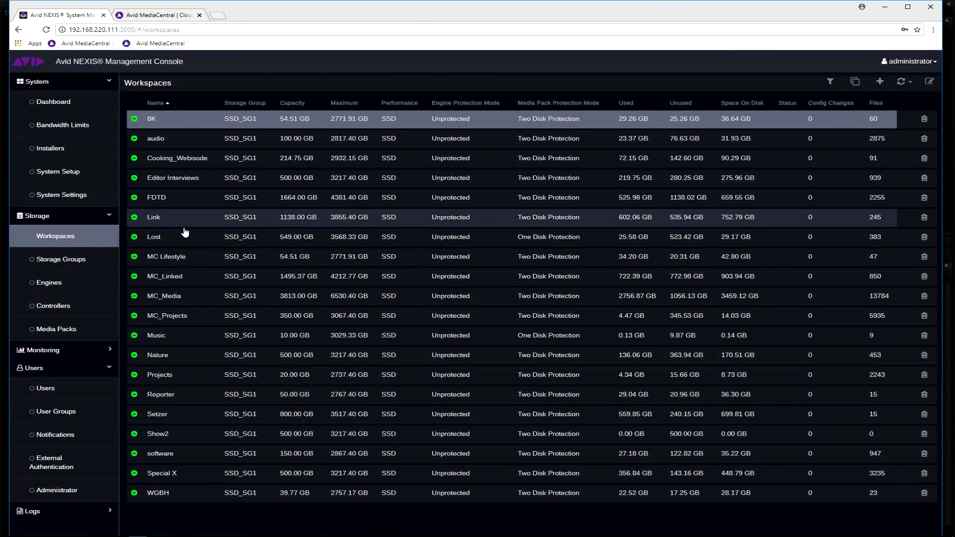
{"action": "double_click", "coordinate": [186, 235]}
{"action": "mouse_move", "coordinate": [369, 252]}
{"action": "left_mouse_down"}
{"action": "mouse_move", "coordinate": [381, 252]}
{"action": "mouse_move", "coordinate": [370, 253]}
{"action": "left_mouse_up"}
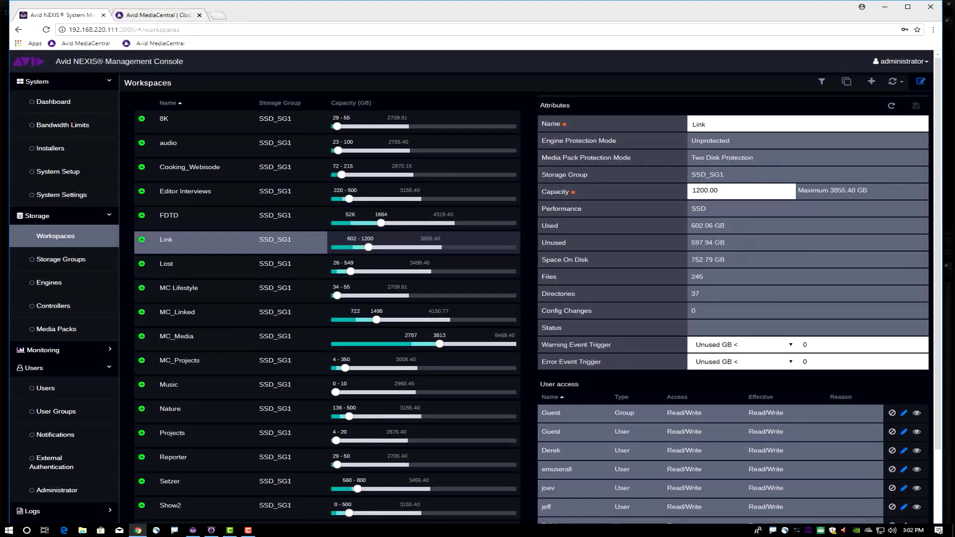
Switch to Avid Media Composer, log in to MediaCentral with the account password, and open the external project ICanCook
{"action": "left_click", "coordinate": [211, 532]}
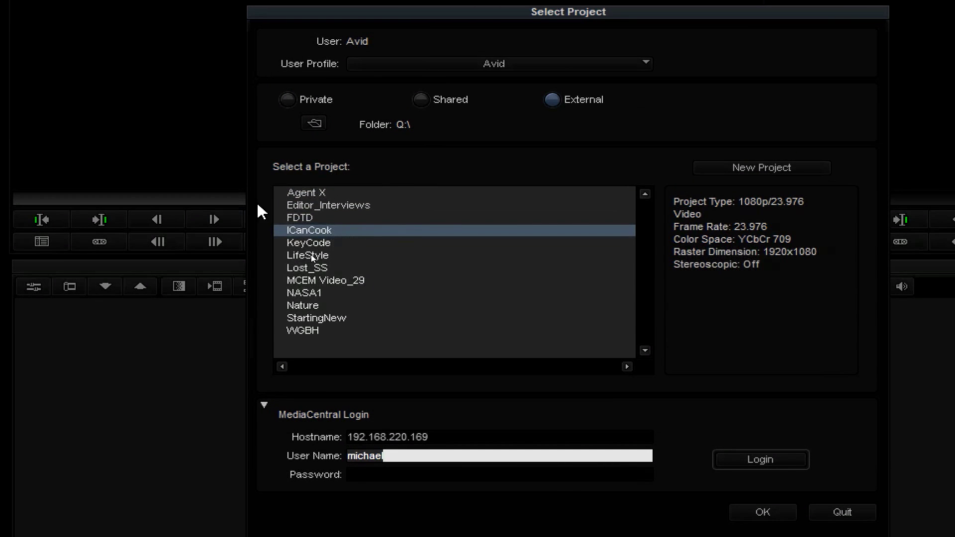
{"action": "left_click", "coordinate": [263, 414]}
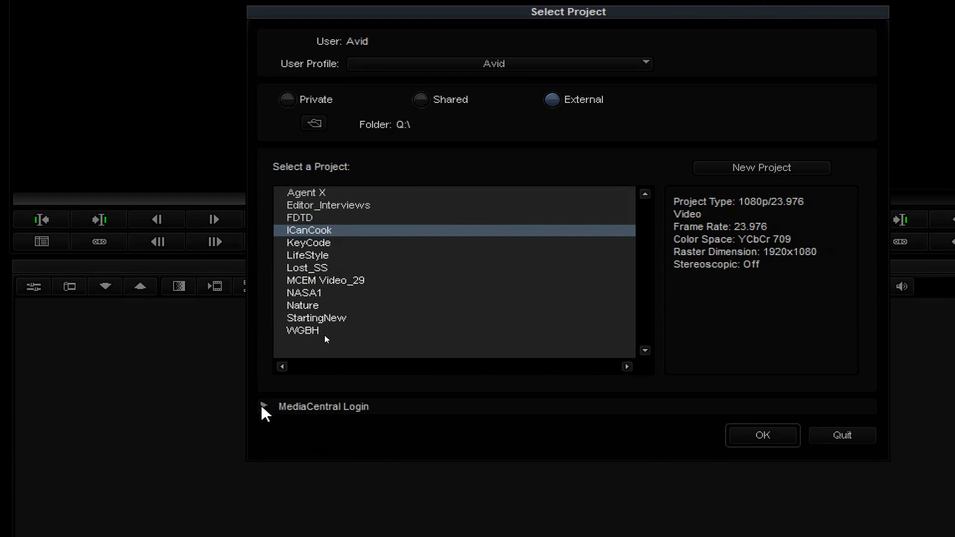
{"action": "left_click", "coordinate": [263, 406]}
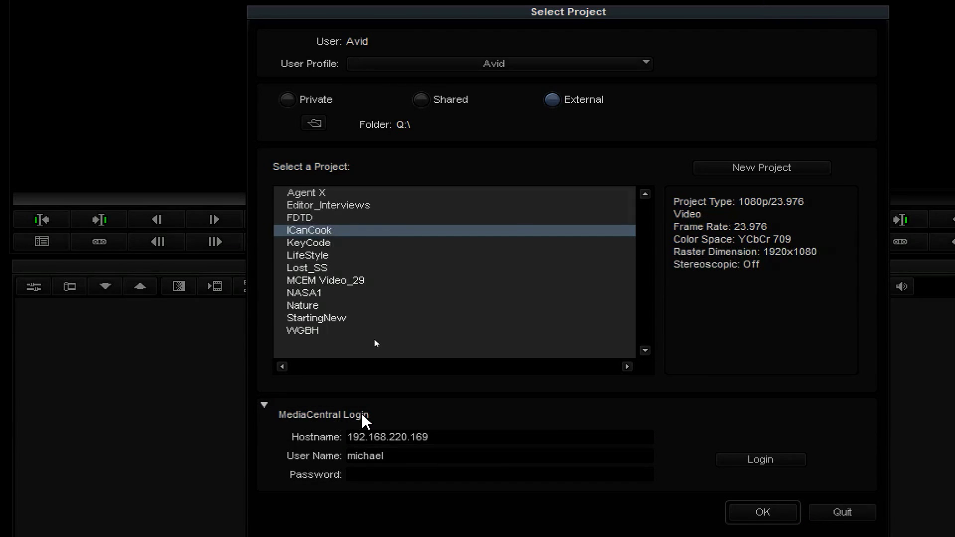
{"action": "left_click", "coordinate": [366, 455]}
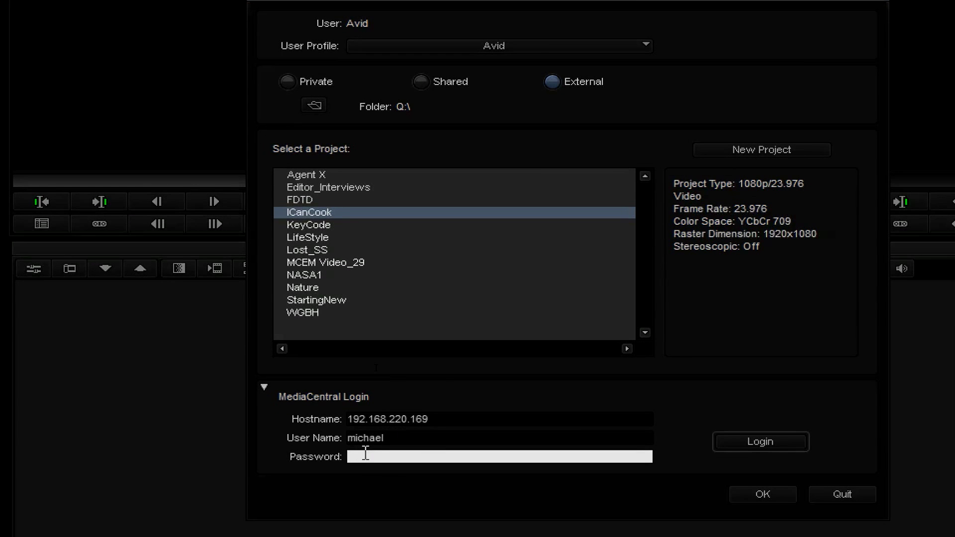
{"action": "type", "text": "****"}
{"action": "left_click", "coordinate": [765, 444]}
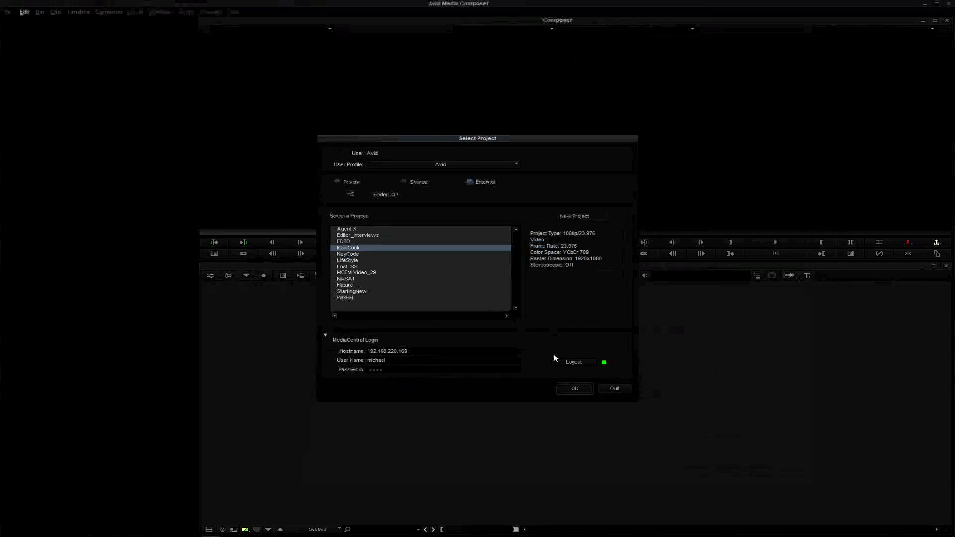
{"action": "left_click", "coordinate": [748, 491]}
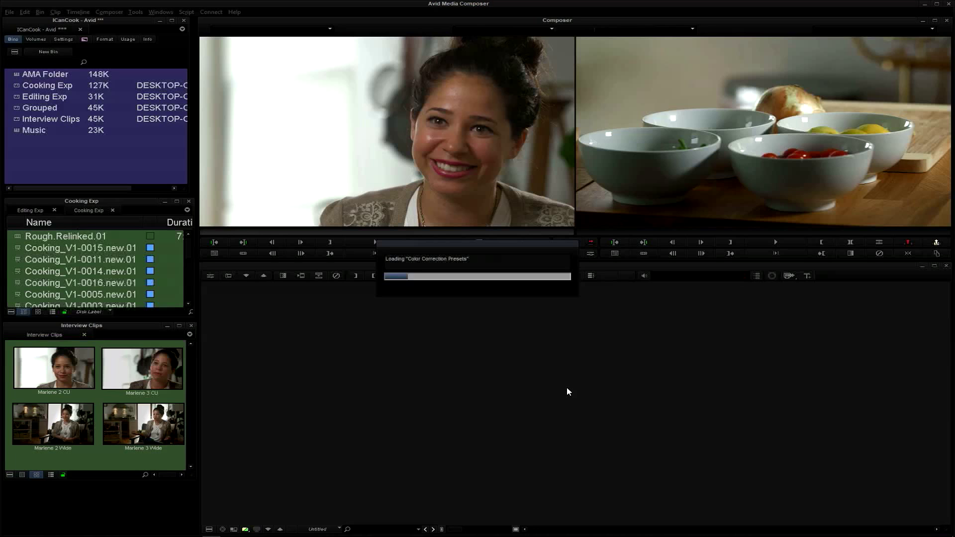
Open MediaCentral | Editorial Management, and move its window up and make it taller to show the whole workspace directory
{"action": "left_click", "coordinate": [134, 13]}
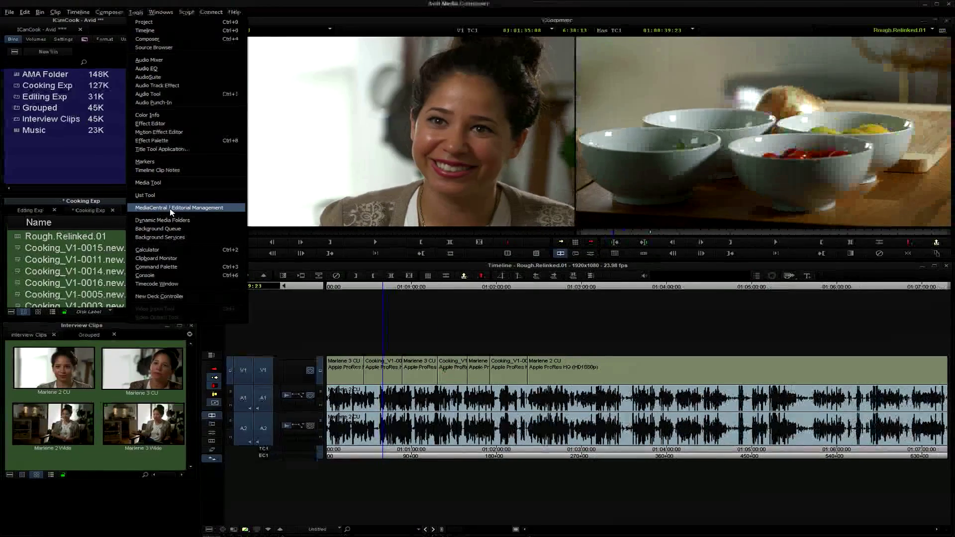
{"action": "left_click", "coordinate": [211, 422]}
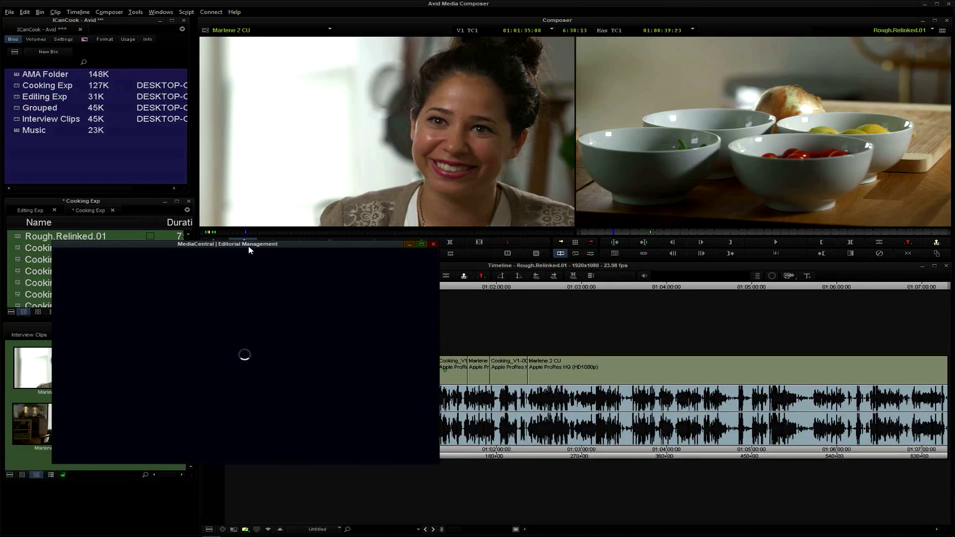
{"action": "left_click_drag", "start_coordinate": [282, 244], "coordinate": [288, 191]}
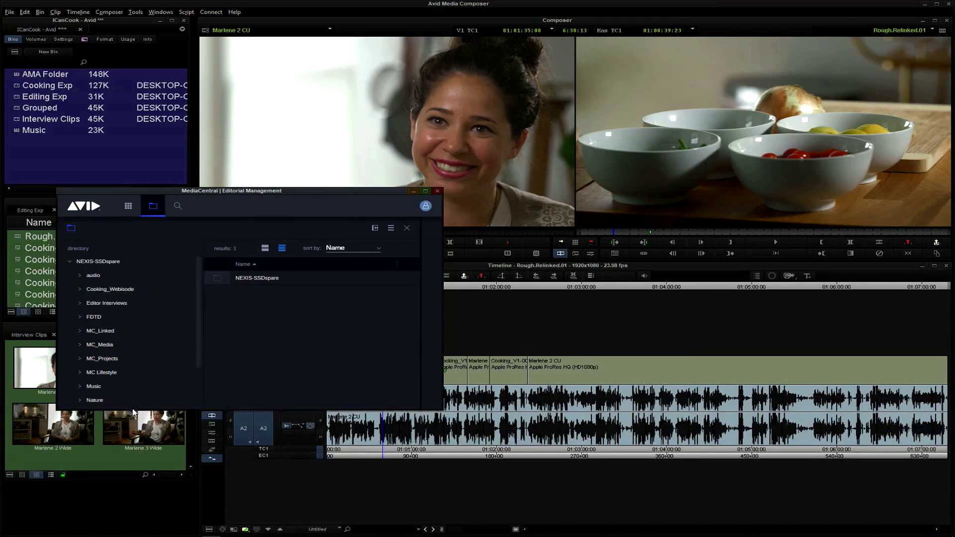
{"action": "left_click_drag", "start_coordinate": [134, 409], "coordinate": [117, 516]}
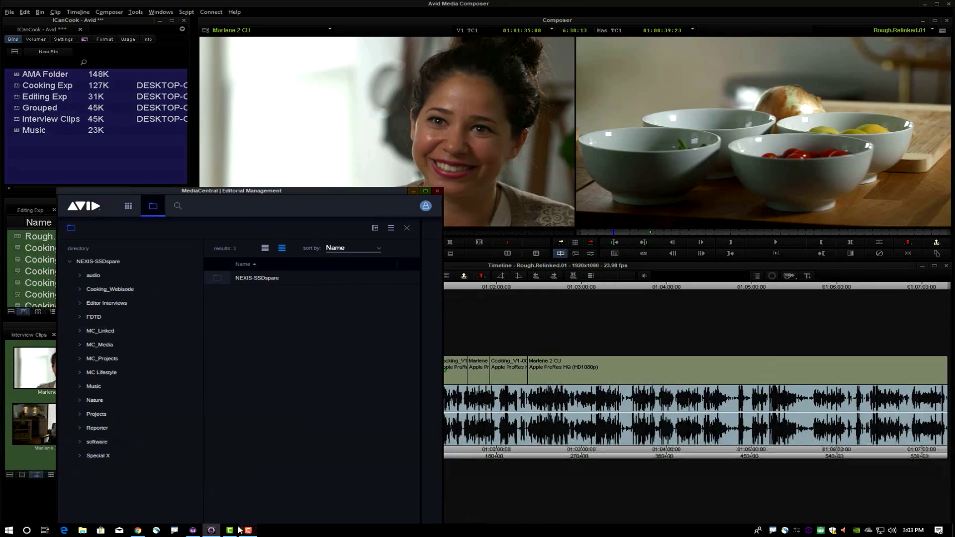
Examine the mounted workspaces in Avid NEXIS Client Manager, then close it and bring the Editorial Management window back higher on screen
{"action": "left_click", "coordinate": [193, 532]}
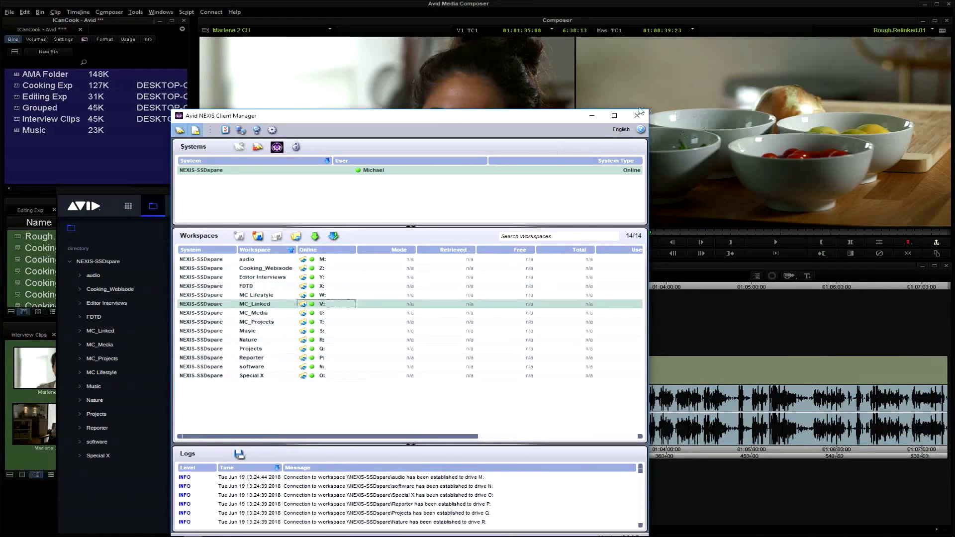
{"action": "left_click", "coordinate": [637, 115]}
{"action": "left_click", "coordinate": [284, 191]}
{"action": "left_click_drag", "start_coordinate": [285, 188], "coordinate": [289, 151]}
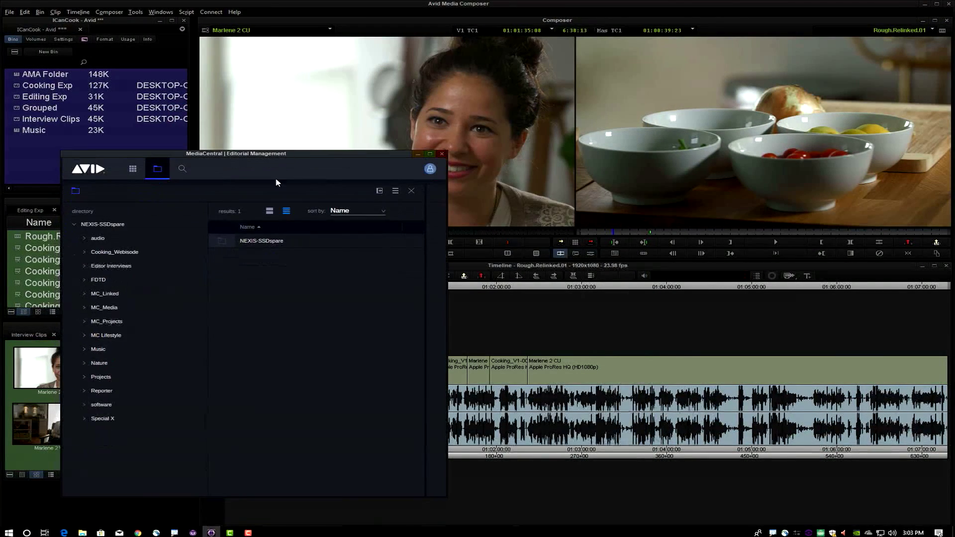
Browse to the ICanCook project inside the Projects workspace and display its bins as thumbnail cards
{"action": "left_click", "coordinate": [86, 378]}
{"action": "left_click", "coordinate": [102, 378]}
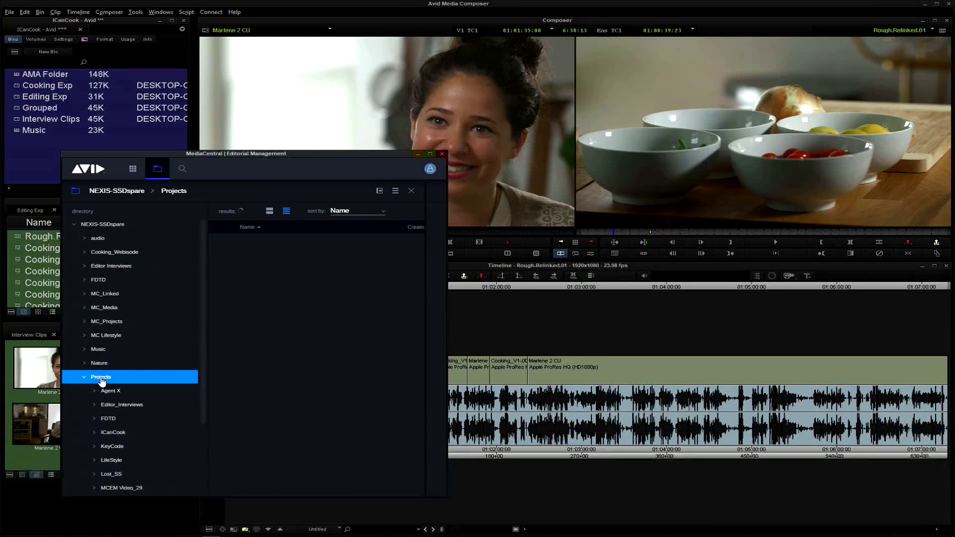
{"action": "left_click", "coordinate": [116, 433]}
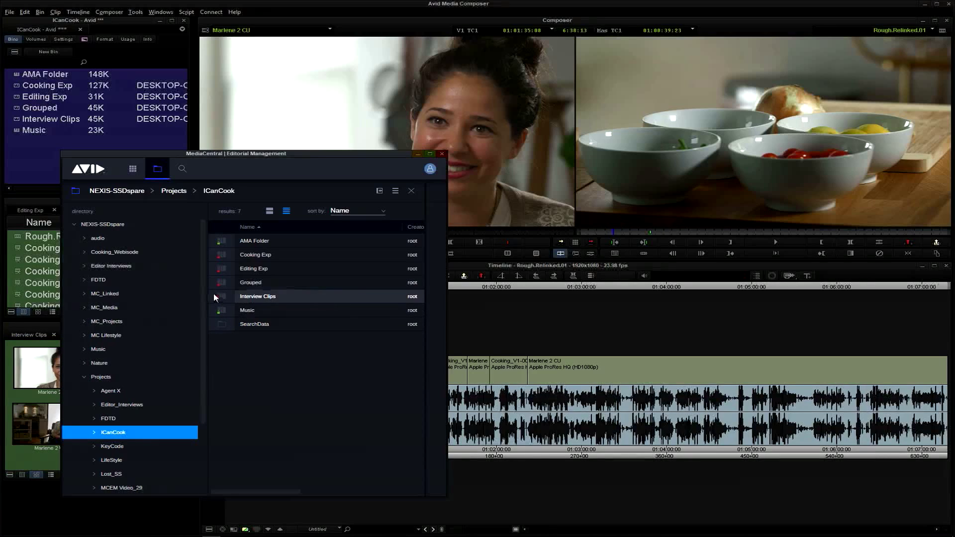
{"action": "left_click", "coordinate": [269, 211]}
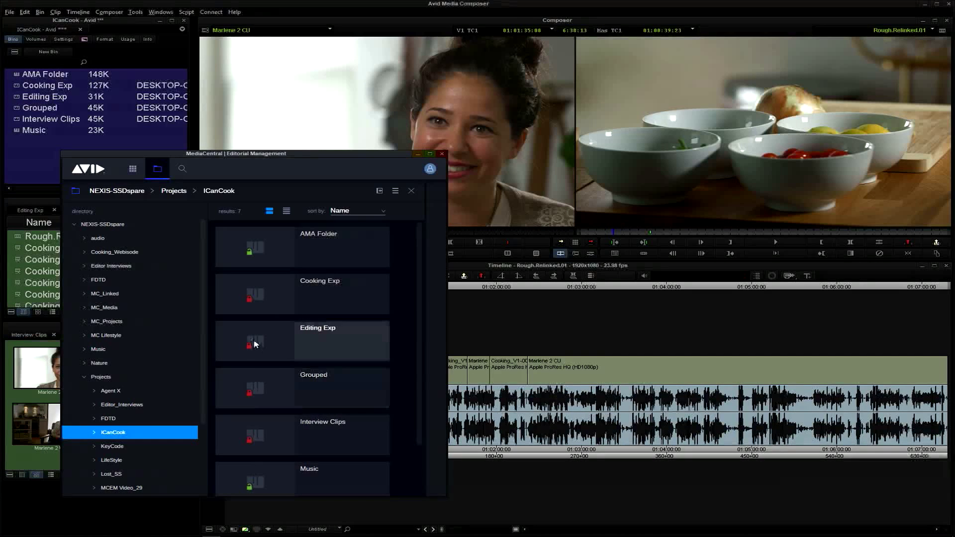
Open the Cooking Exp bin and load Cooking_V1-0001.new.01, then Cooking_V1-0004.new.01, into the source monitor
{"action": "double_click", "coordinate": [258, 299]}
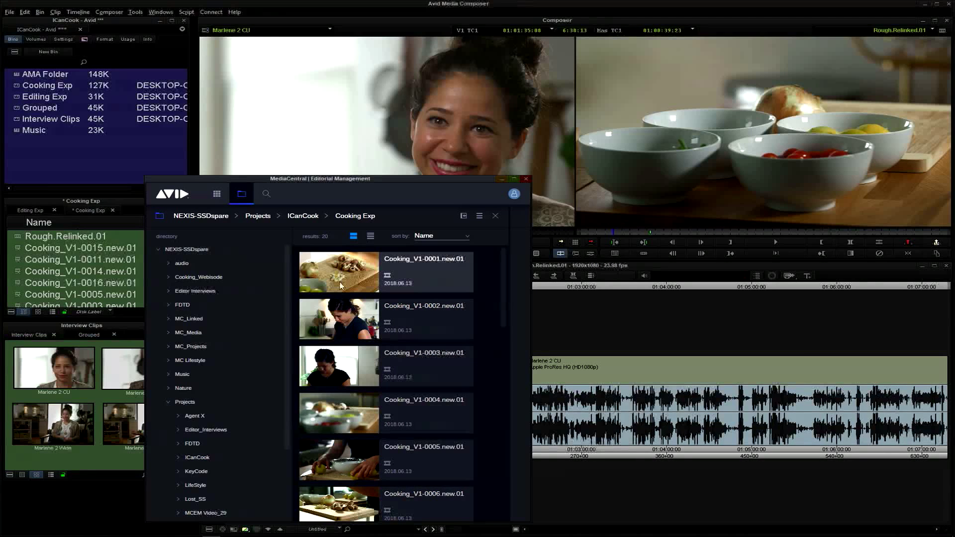
{"action": "left_click_drag", "start_coordinate": [342, 286], "coordinate": [368, 141]}
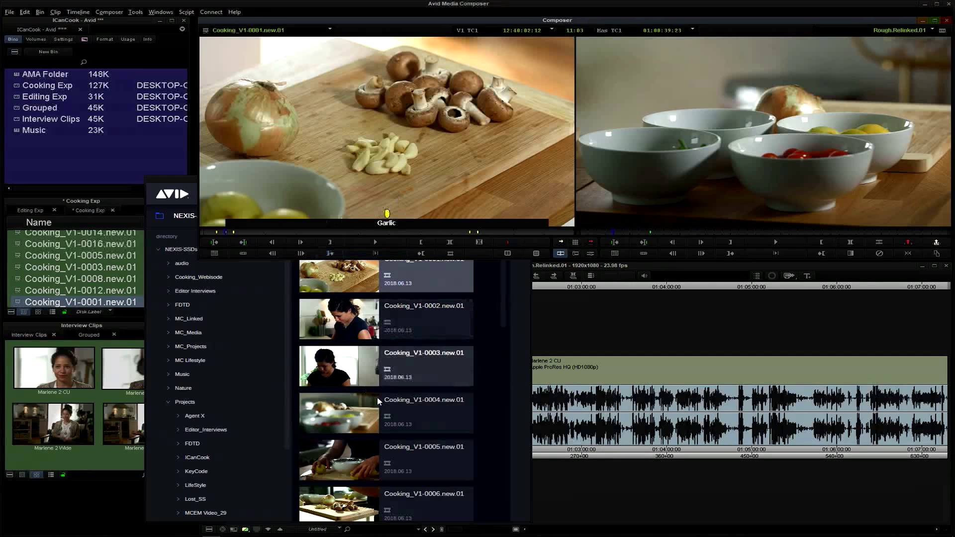
{"action": "left_click_drag", "start_coordinate": [350, 405], "coordinate": [369, 141]}
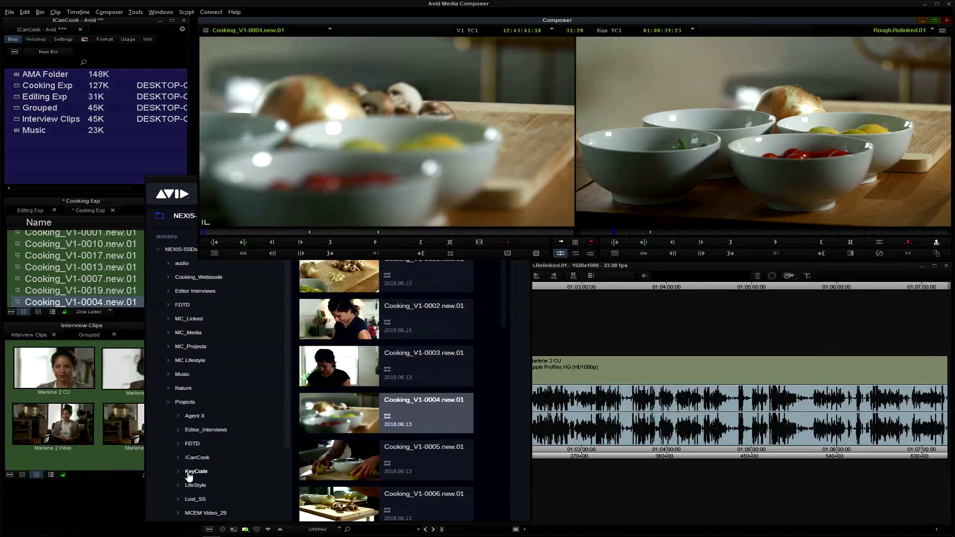
Load the zebra mixdown clip from the Nature project's Media bin into the source monitor and expand the Avid NEXIS Bins folder in the project
{"action": "left_click_drag", "start_coordinate": [288, 417], "coordinate": [278, 480]}
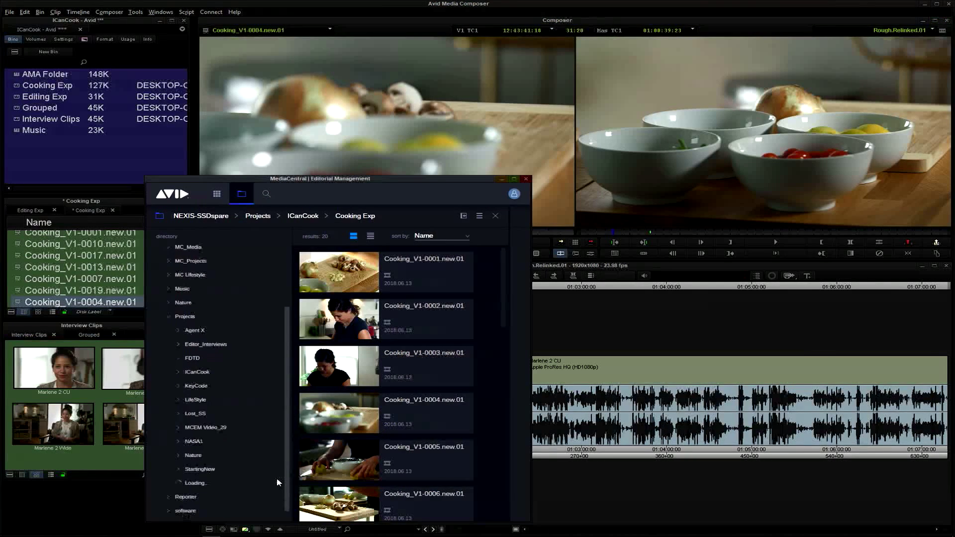
{"action": "left_click", "coordinate": [192, 456]}
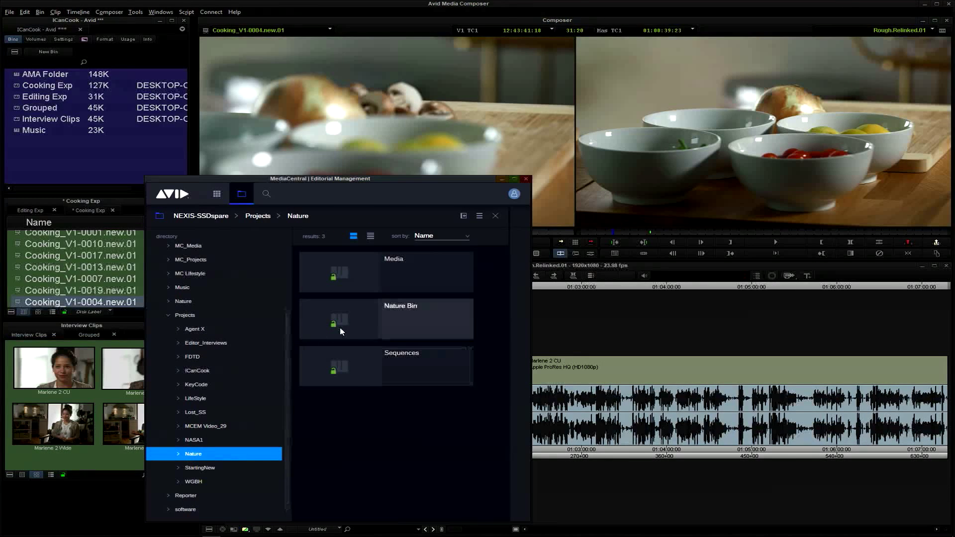
{"action": "double_click", "coordinate": [353, 271]}
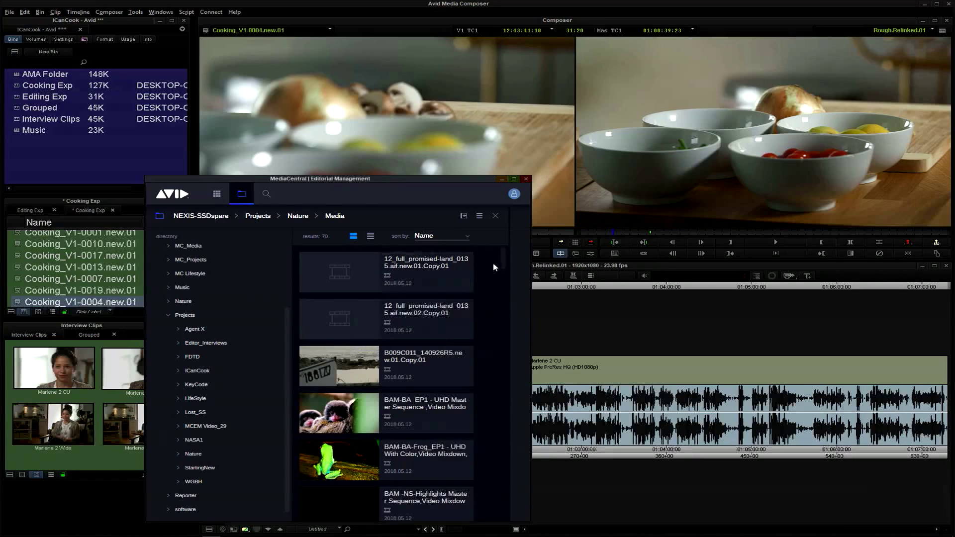
{"action": "left_click_drag", "start_coordinate": [503, 263], "coordinate": [496, 323]}
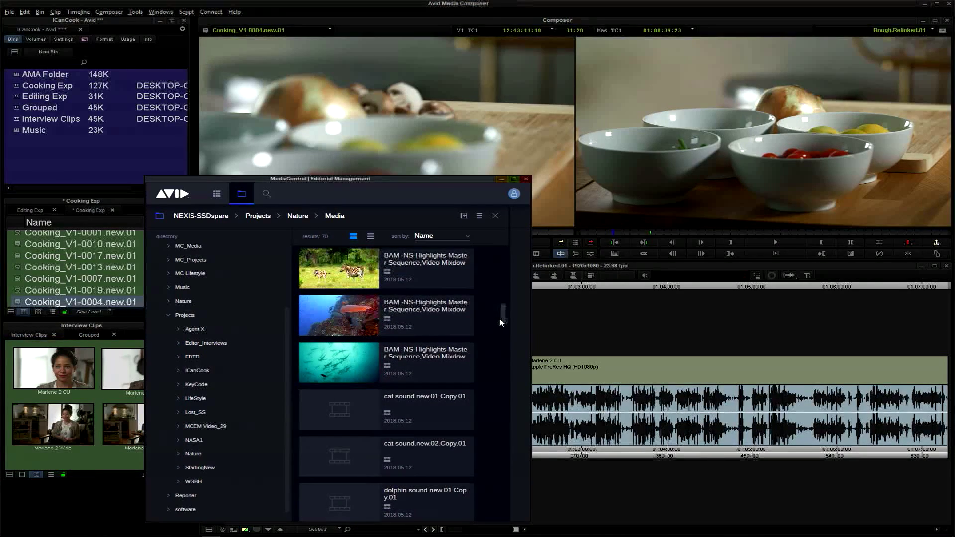
{"action": "left_click_drag", "start_coordinate": [505, 319], "coordinate": [504, 312]}
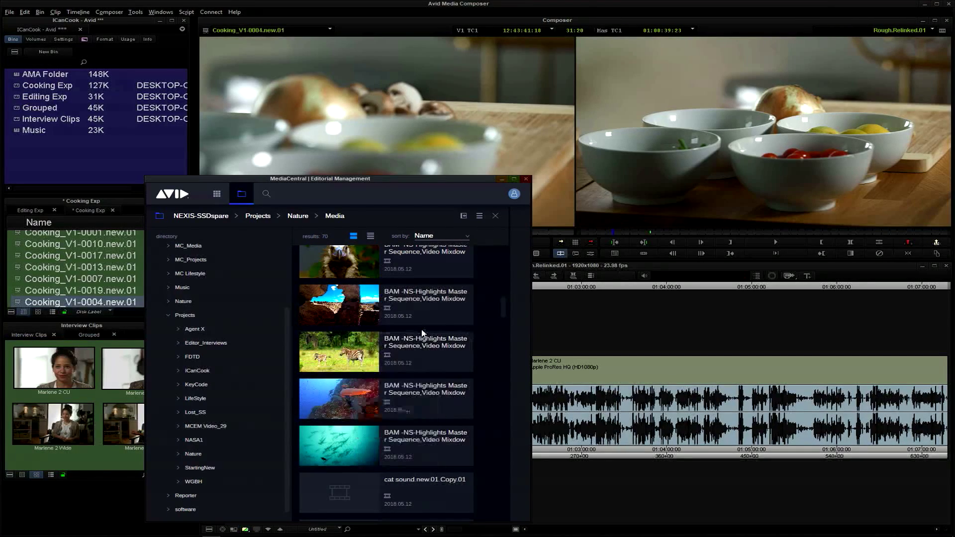
{"action": "left_click_drag", "start_coordinate": [462, 190], "coordinate": [481, 198]}
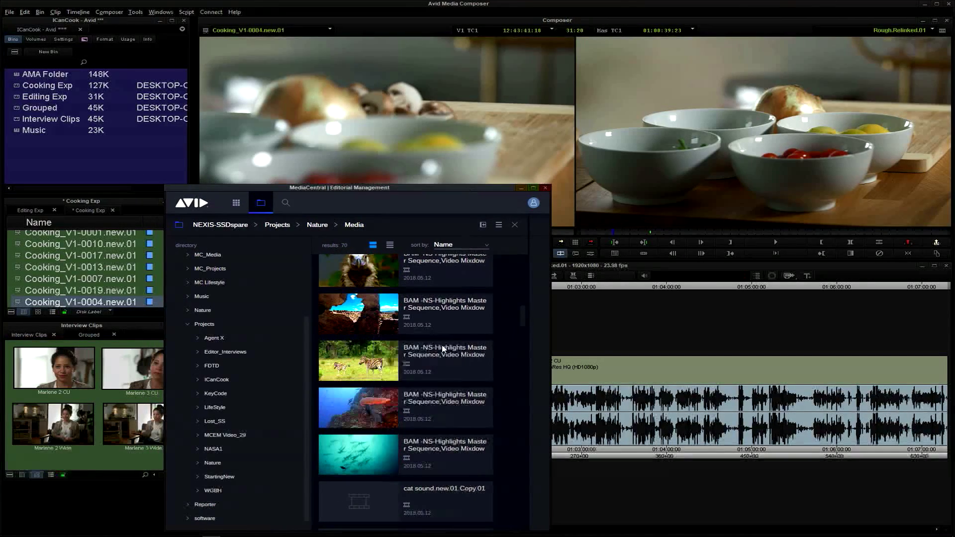
{"action": "left_click_drag", "start_coordinate": [361, 371], "coordinate": [368, 135]}
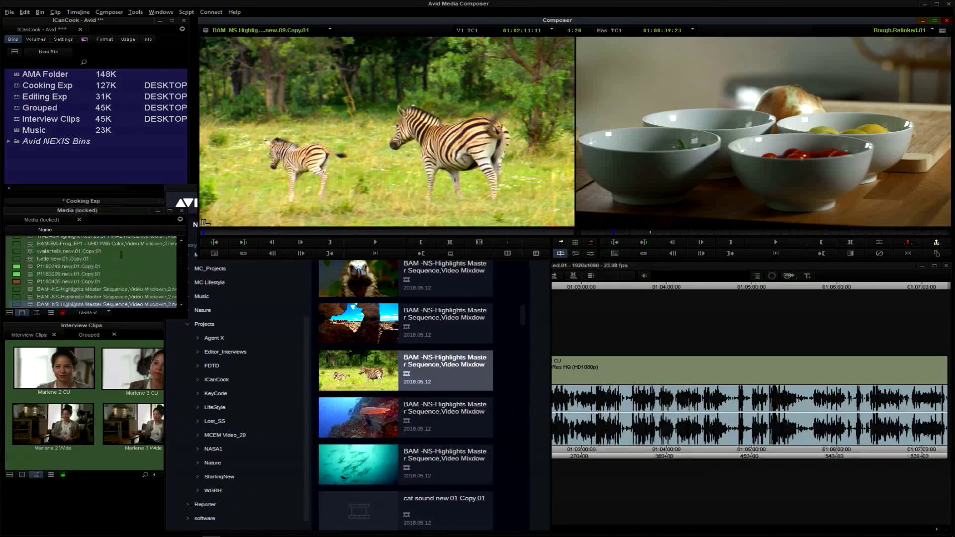
{"action": "left_click", "coordinate": [8, 141]}
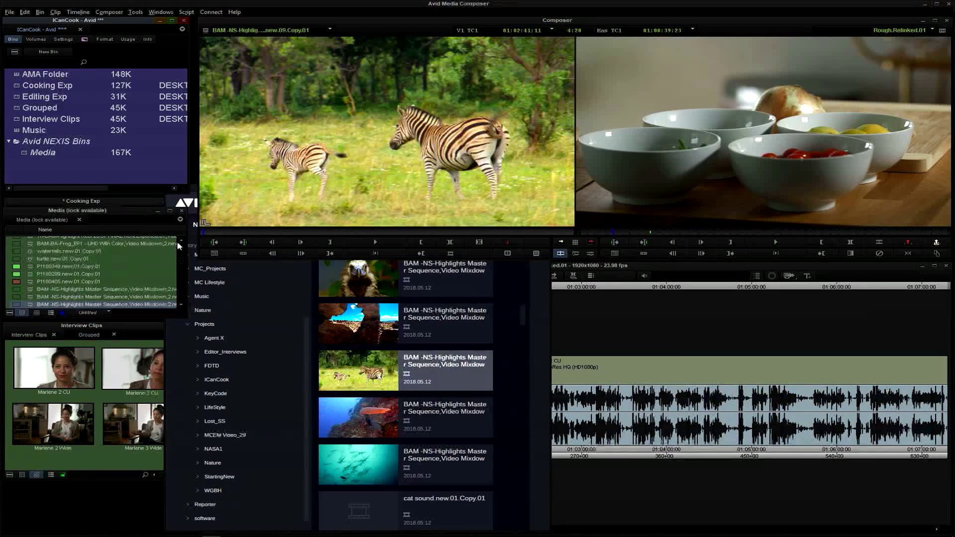
Return the Editorial Management browser to the Projects workspace and list the bins of the ICanCook project
{"action": "left_click", "coordinate": [249, 324]}
{"action": "left_click_drag", "start_coordinate": [309, 187], "coordinate": [292, 177]}
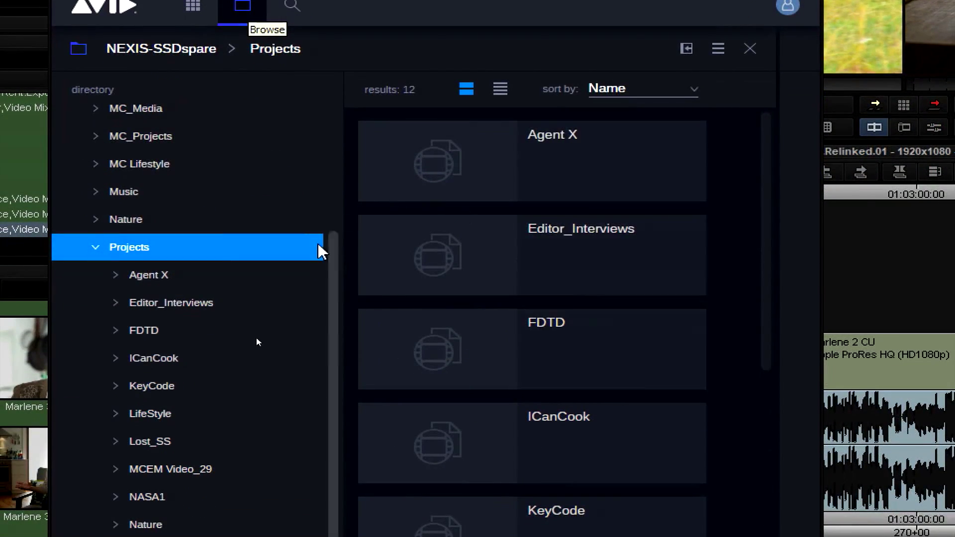
{"action": "left_click", "coordinate": [196, 369]}
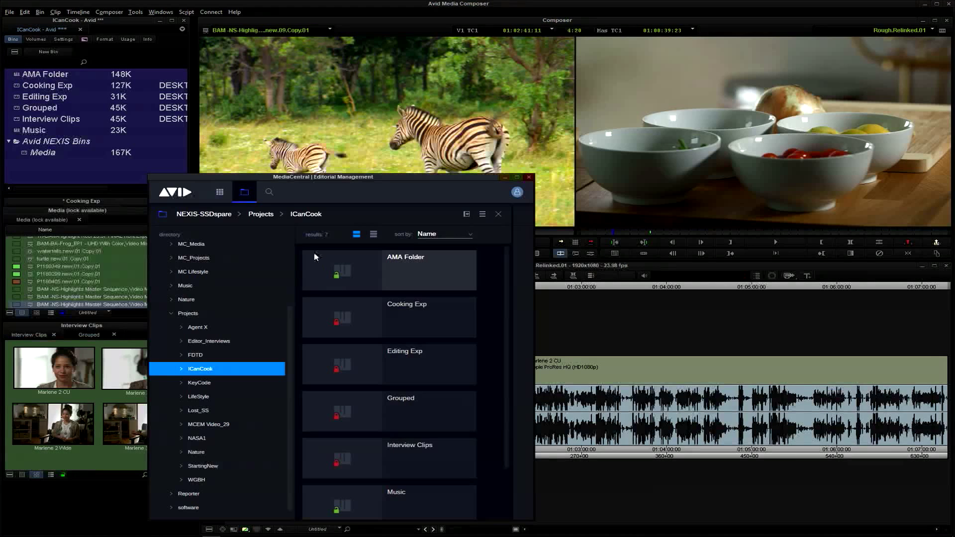
Search all assets with a created-date histogram filter covering 03/10/2015 to 07/13/2017, and remove that filter
{"action": "left_click", "coordinate": [269, 193]}
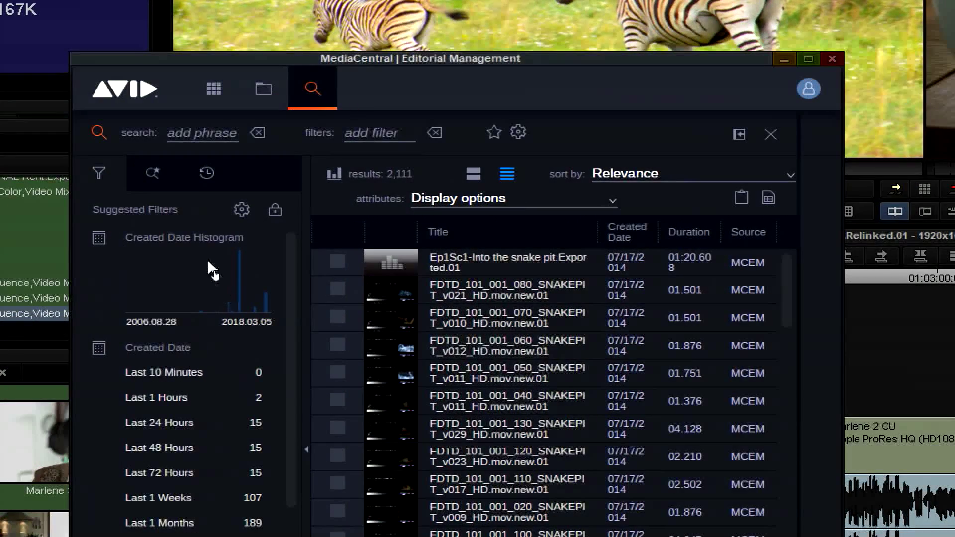
{"action": "left_click_drag", "start_coordinate": [225, 307], "coordinate": [257, 312]}
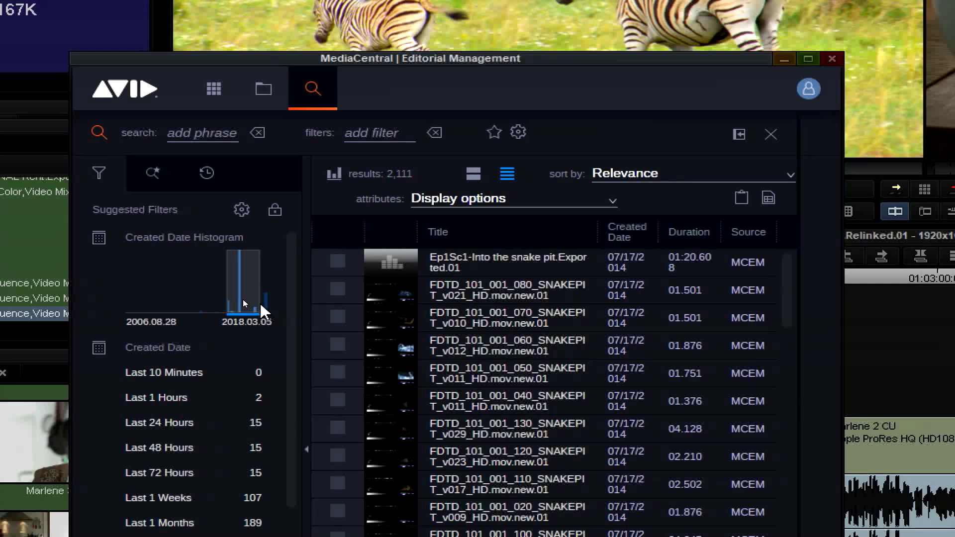
{"action": "left_click", "coordinate": [242, 300]}
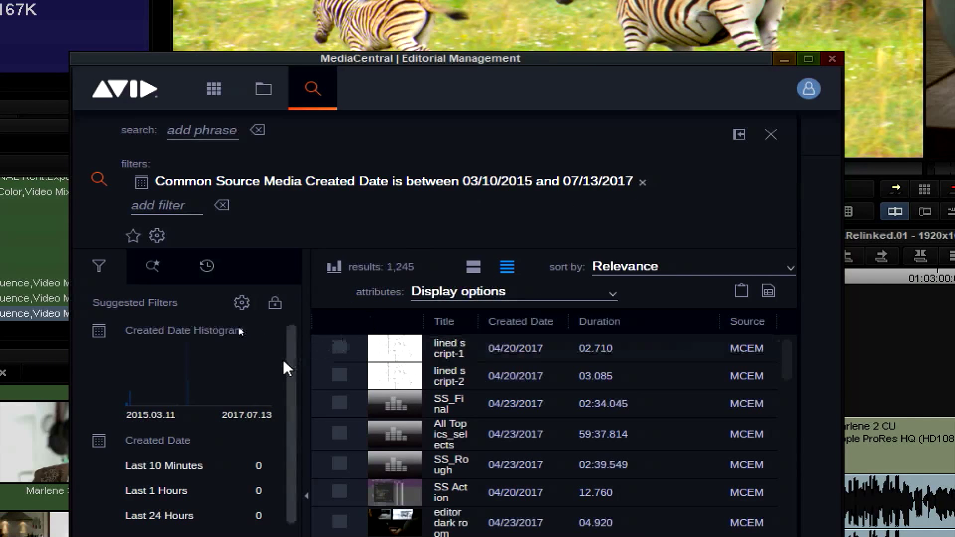
{"action": "left_click", "coordinate": [646, 181]}
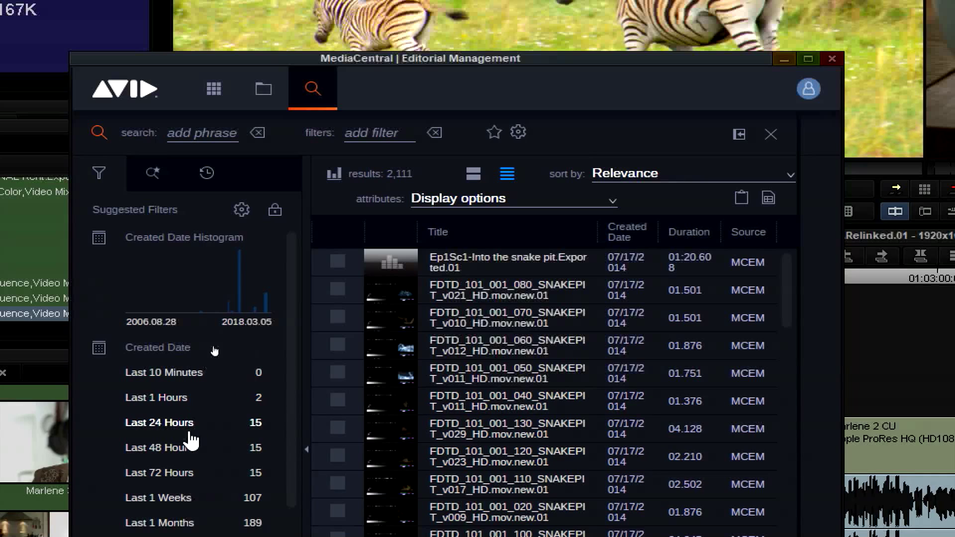
Look through the suggested filters for created date, modified date, duration ranges, frame rates and media sources
{"action": "scroll", "coordinate": [291, 323], "scroll_direction": "down", "scroll_amount": 3}
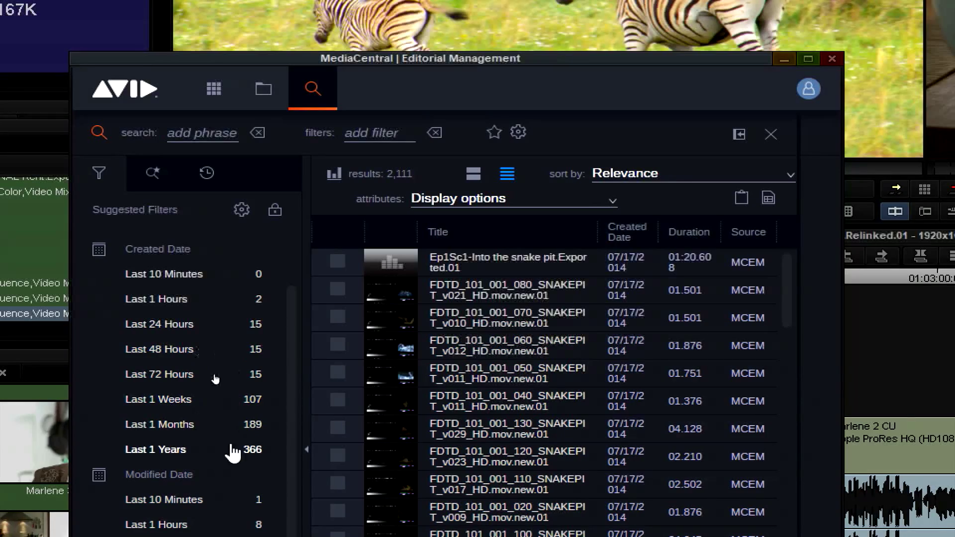
{"action": "scroll", "coordinate": [294, 416], "scroll_direction": "down", "scroll_amount": 5}
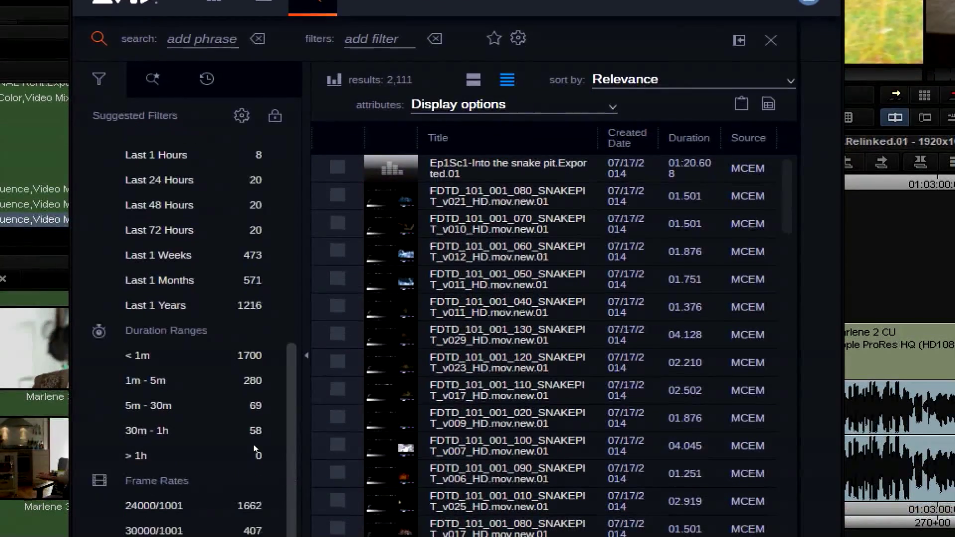
{"action": "left_click_drag", "start_coordinate": [255, 449], "coordinate": [244, 520]}
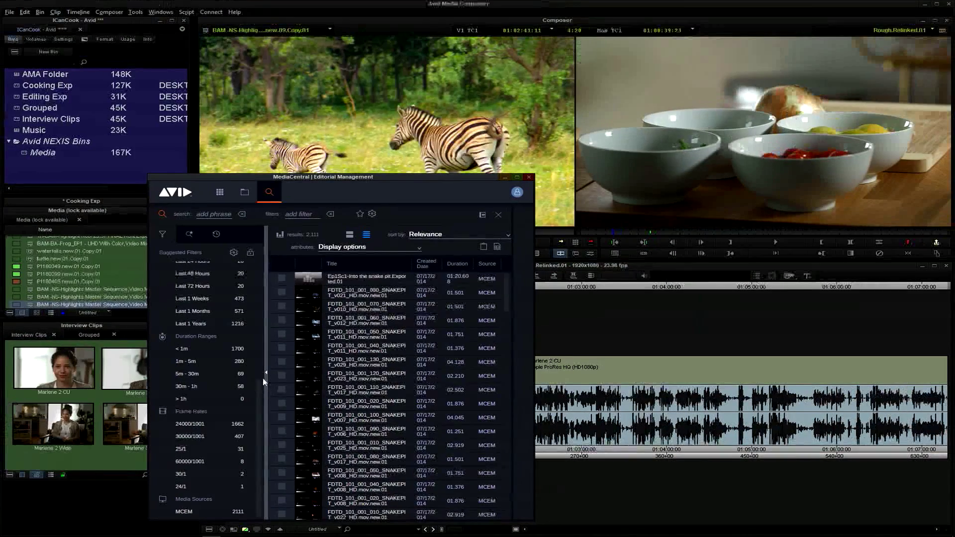
{"action": "scroll", "coordinate": [258, 408], "scroll_direction": "up", "scroll_amount": 10}
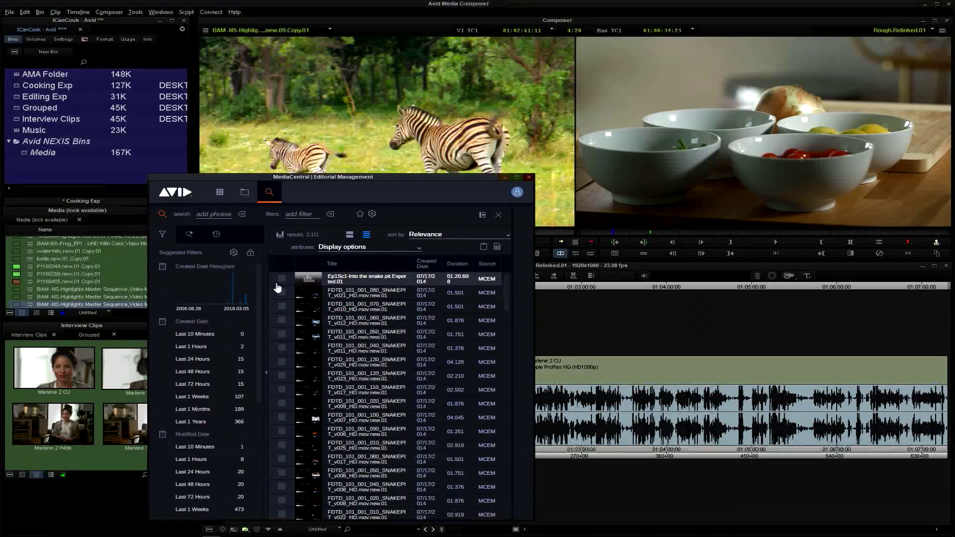
Search for the phrase "doc" and display the results as thumbnail cards
{"action": "left_click", "coordinate": [230, 222]}
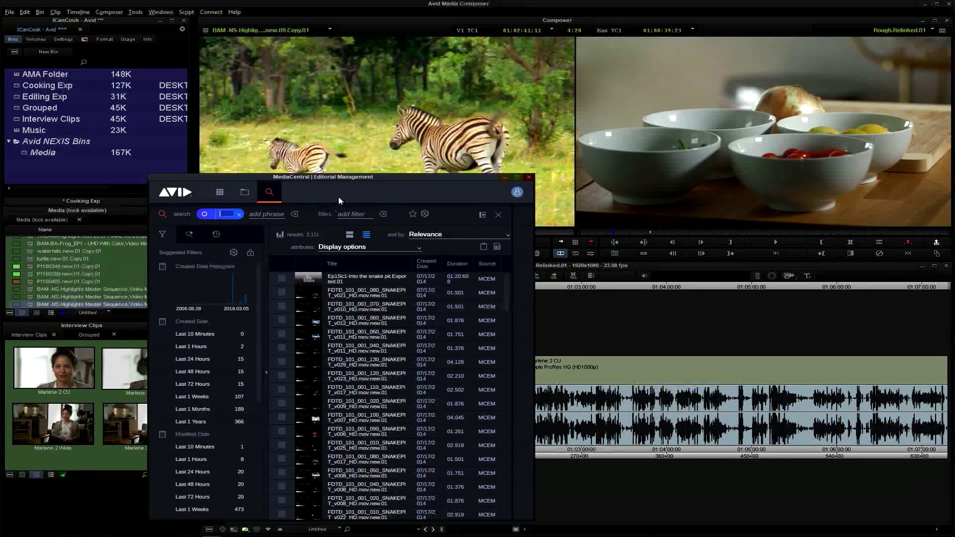
{"action": "type", "text": "doc"}
{"action": "key", "text": "Return"}
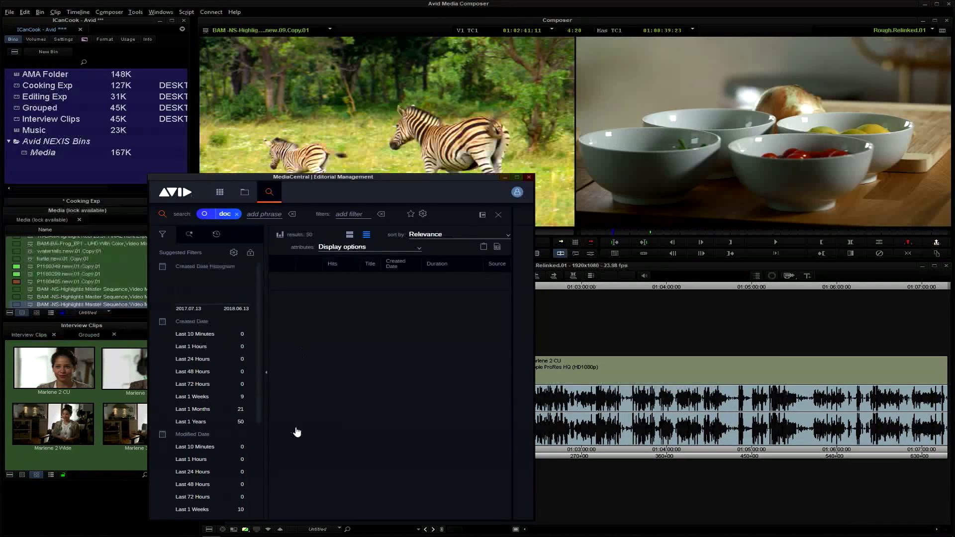
{"action": "left_click", "coordinate": [350, 234]}
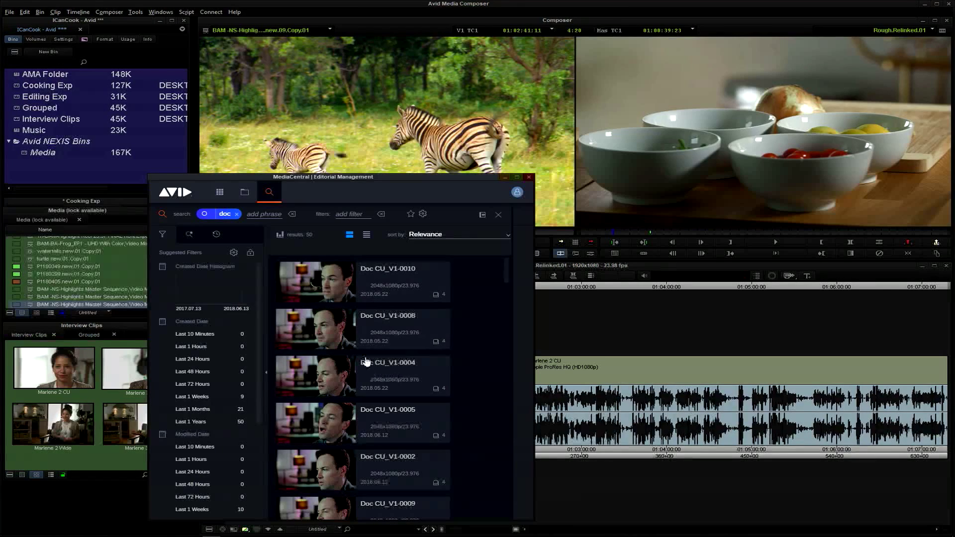
Narrow the search with the added phrase "wide" and load Doc Wide_V1-0007.new.01 into the source monitor
{"action": "left_click", "coordinate": [264, 215]}
{"action": "type", "text": "wide"}
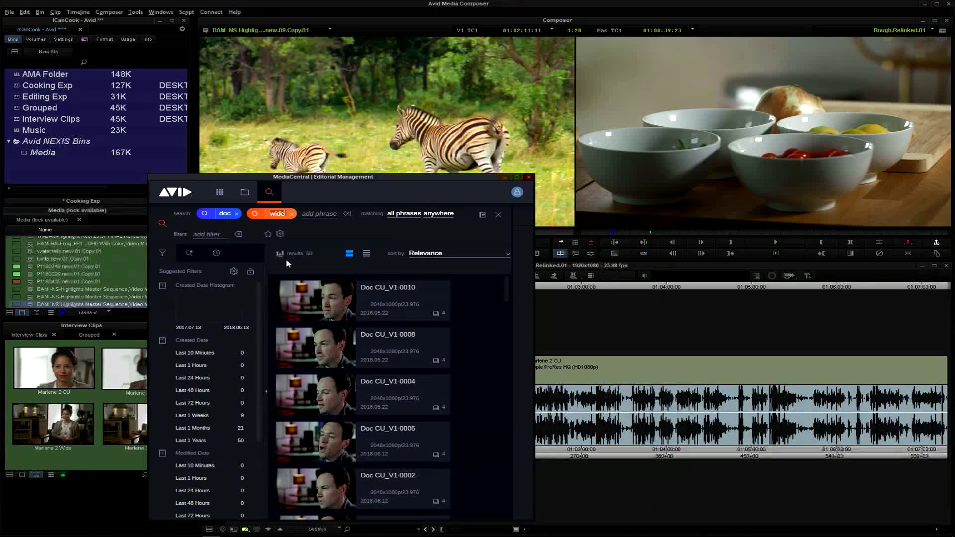
{"action": "key", "text": "Return"}
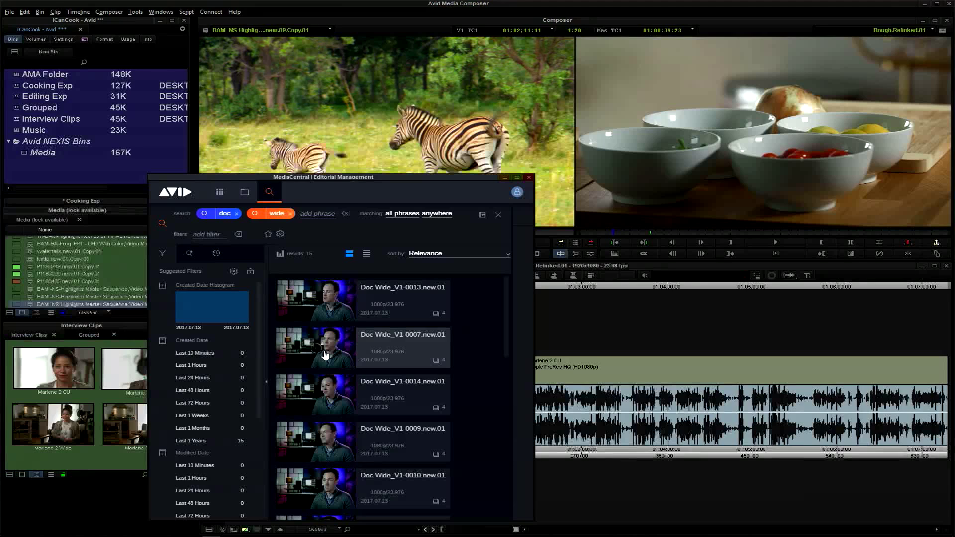
{"action": "left_click_drag", "start_coordinate": [325, 355], "coordinate": [396, 121]}
{"action": "left_click", "coordinate": [466, 336]}
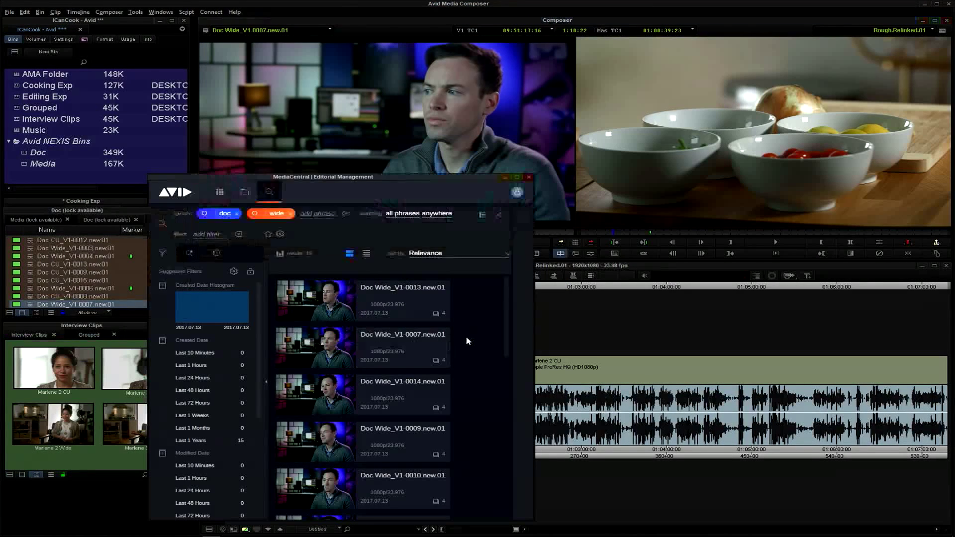
{"action": "left_click_drag", "start_coordinate": [352, 176], "coordinate": [327, 159]}
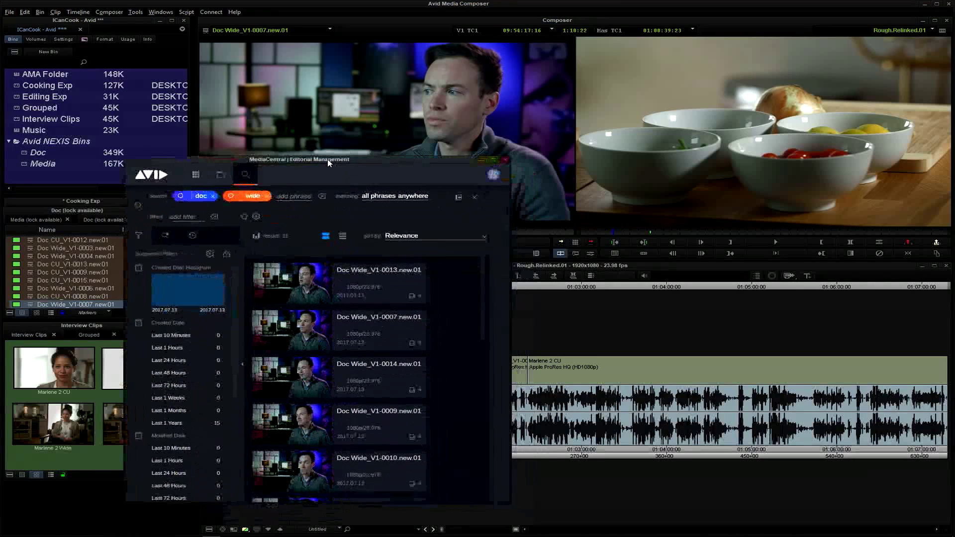
Replace both search phrases with "garlic" and load the second Cooking_V1-0001.new.01 result into the source monitor
{"action": "left_click", "coordinate": [267, 196]}
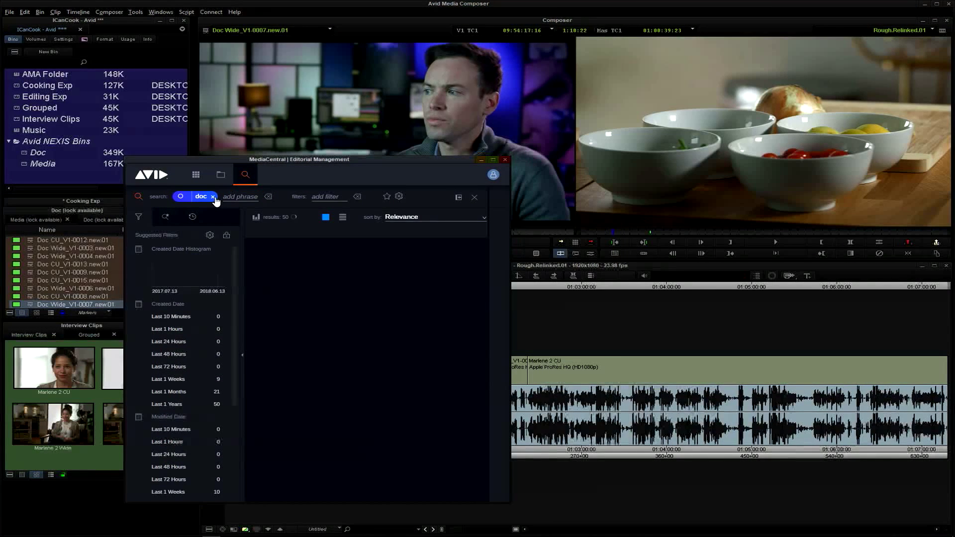
{"action": "left_click", "coordinate": [213, 197]}
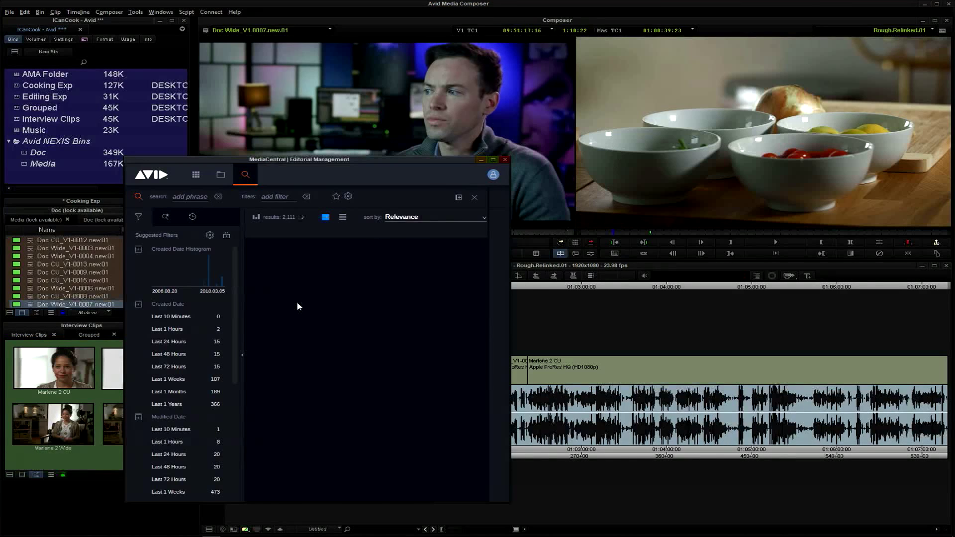
{"action": "left_click", "coordinate": [201, 200]}
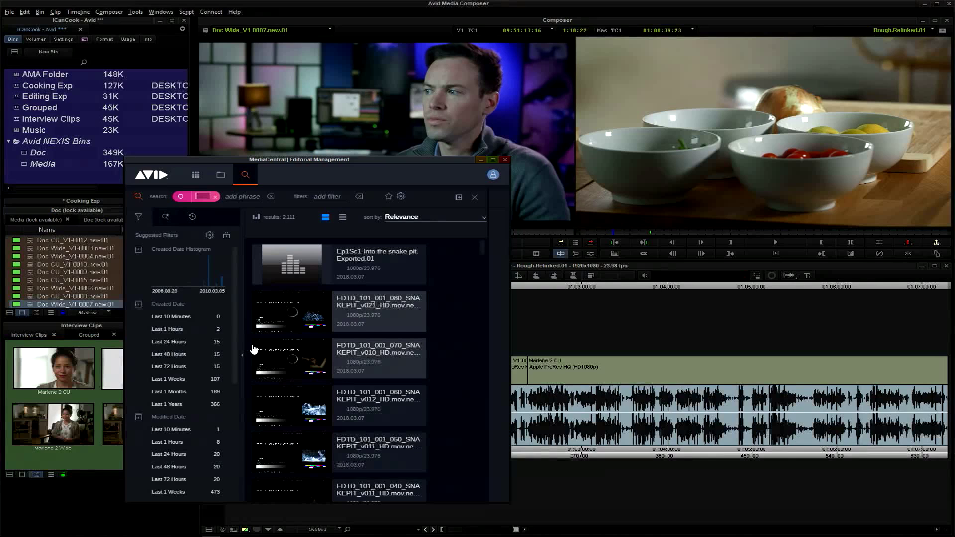
{"action": "type", "text": "aarlic"}
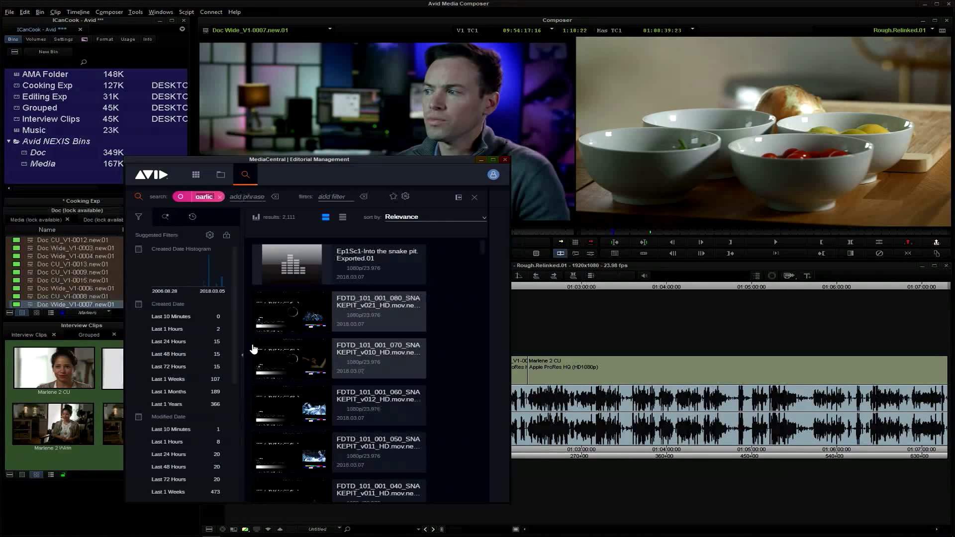
{"action": "key", "text": "Return"}
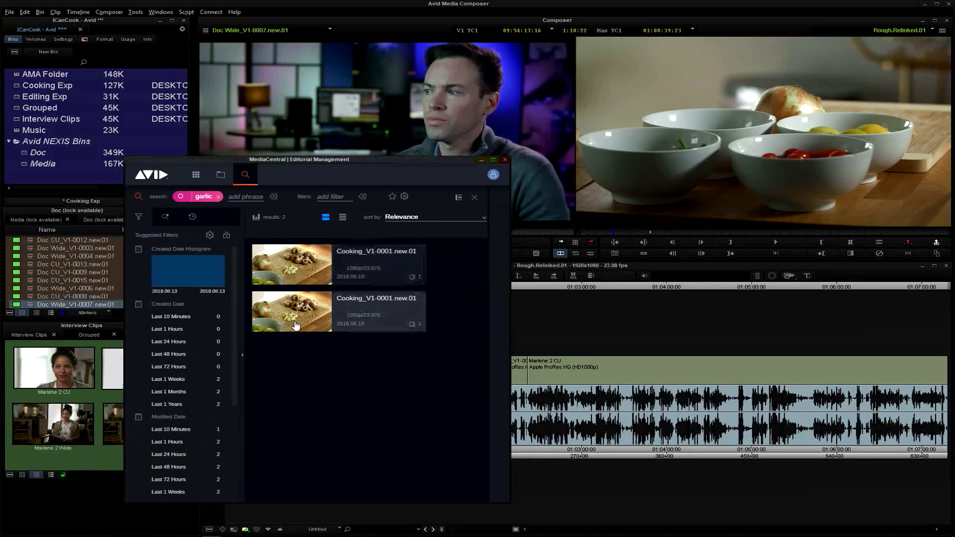
{"action": "left_click_drag", "start_coordinate": [296, 321], "coordinate": [367, 124]}
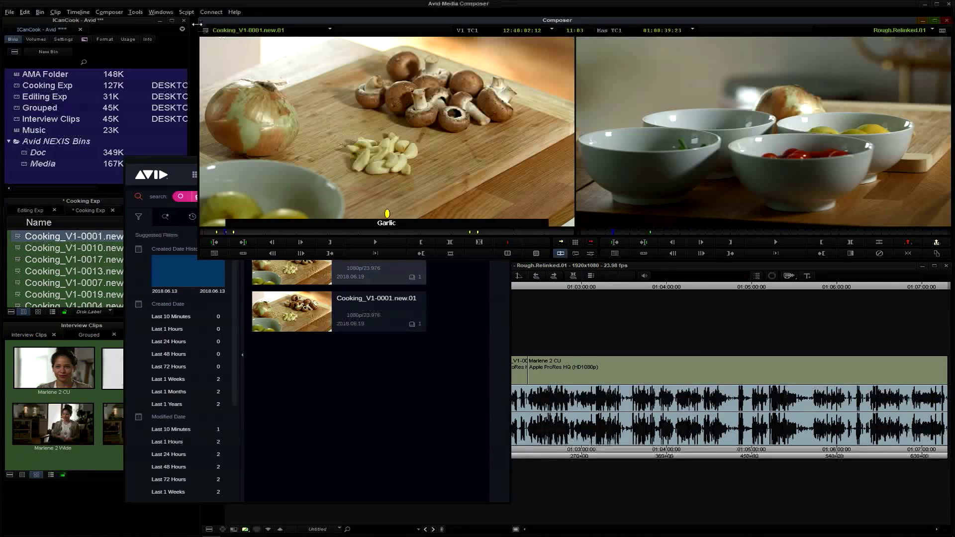
Review the marker comments of Cooking_V1-0001.new.01 in the Markers window and close it
{"action": "left_click", "coordinate": [131, 13]}
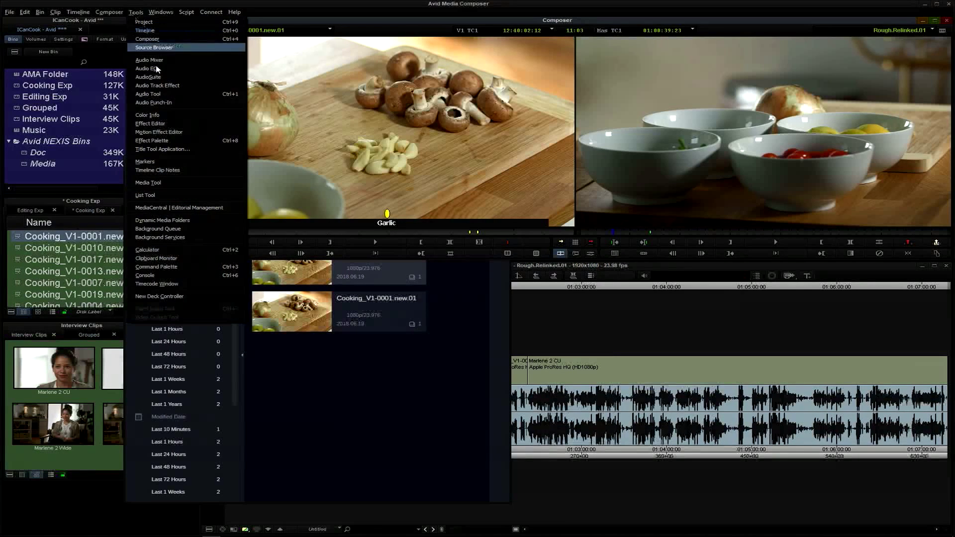
{"action": "left_click", "coordinate": [172, 160]}
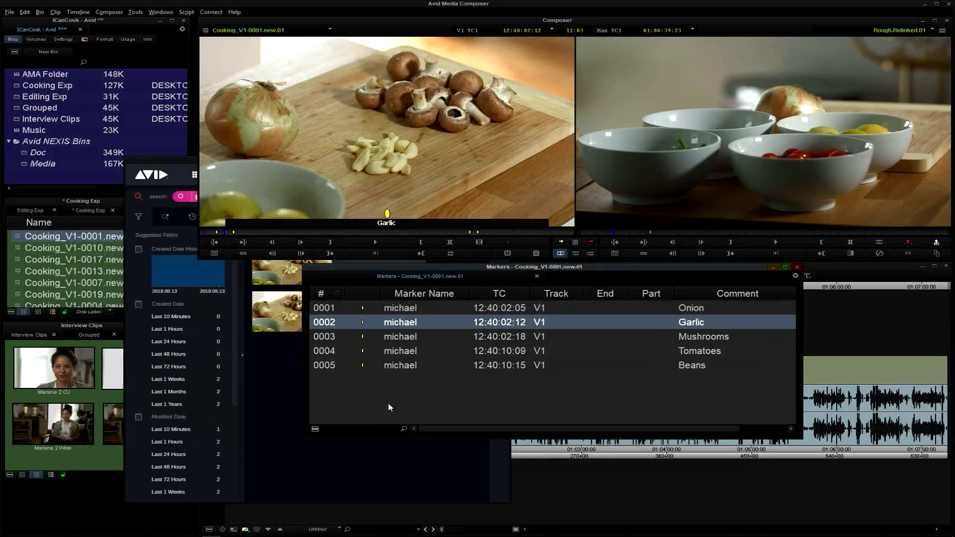
{"action": "left_click", "coordinate": [604, 380]}
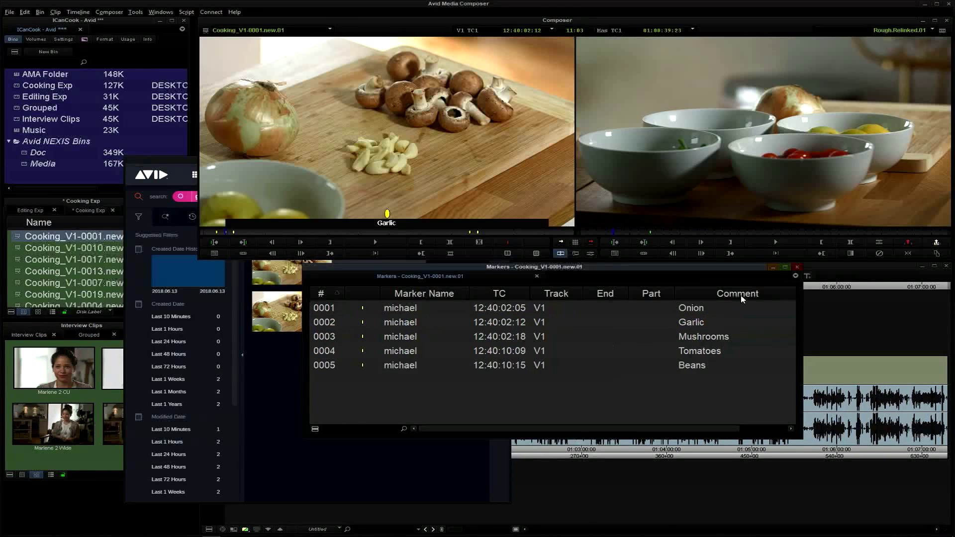
{"action": "left_click", "coordinate": [798, 269]}
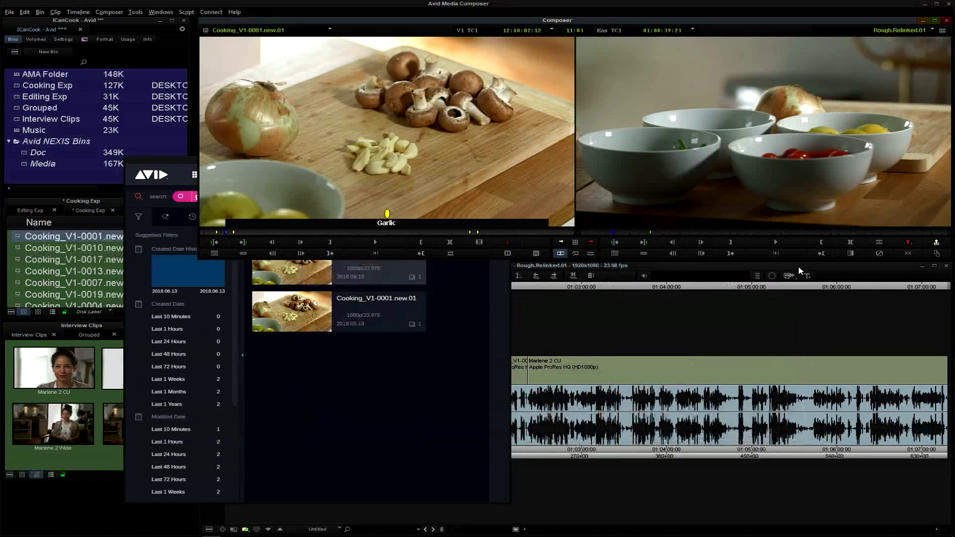
Return the Editorial Management window to browsing the ICanCook bins, and widen it and move it lower over the timeline
{"action": "left_click", "coordinate": [396, 443]}
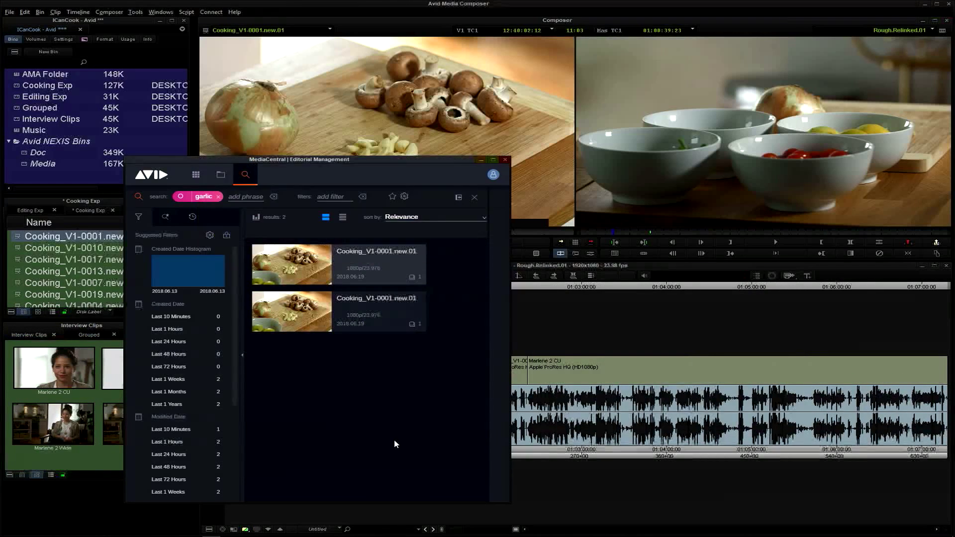
{"action": "left_click", "coordinate": [221, 175]}
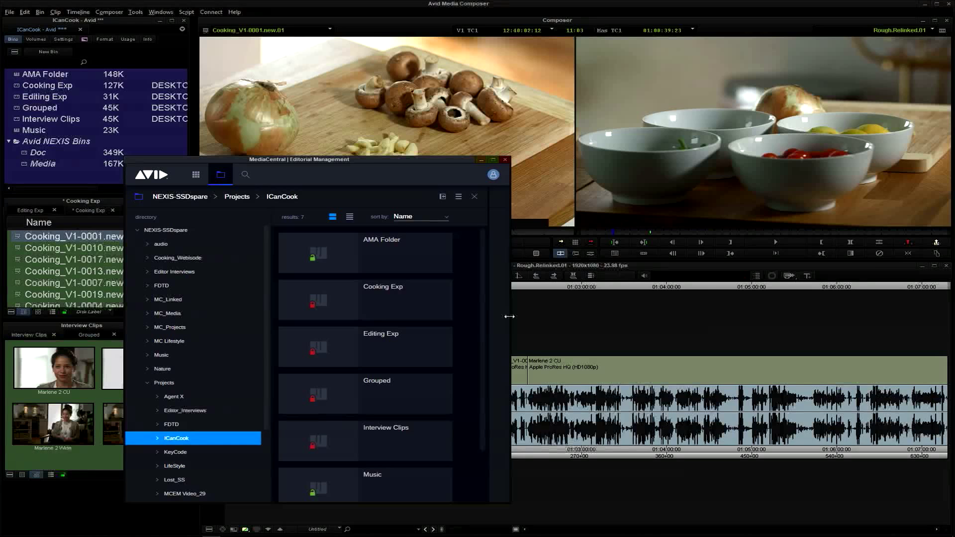
{"action": "left_click_drag", "start_coordinate": [541, 317], "coordinate": [646, 315]}
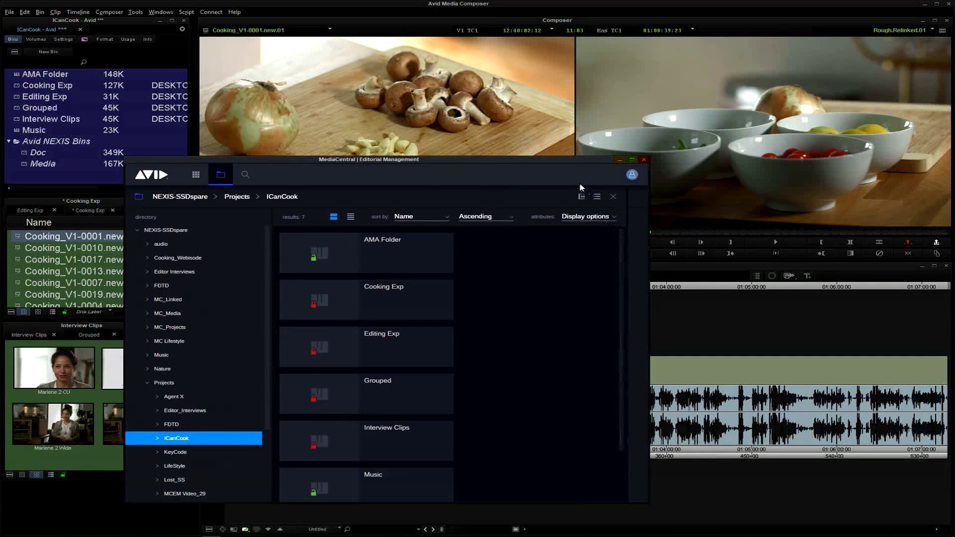
{"action": "left_click_drag", "start_coordinate": [571, 161], "coordinate": [556, 228]}
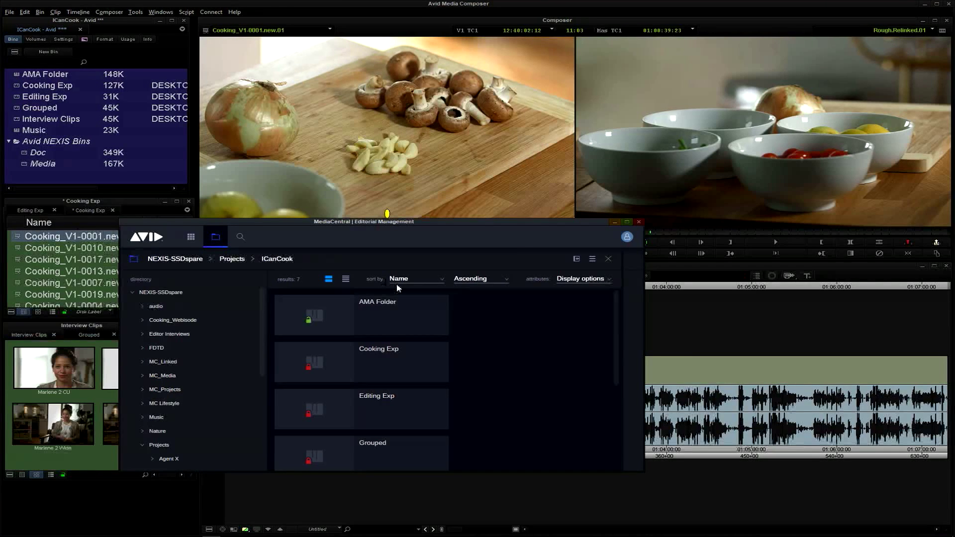
Close the Editorial Management window, switch to Chrome and sign out of MediaCentral | Cloud UX
{"action": "left_click", "coordinate": [640, 223]}
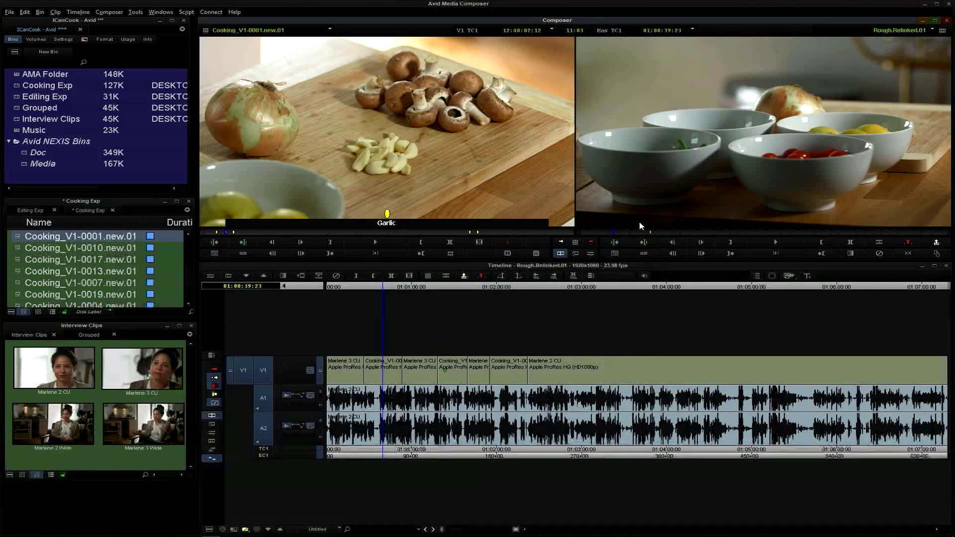
{"action": "left_click", "coordinate": [145, 177]}
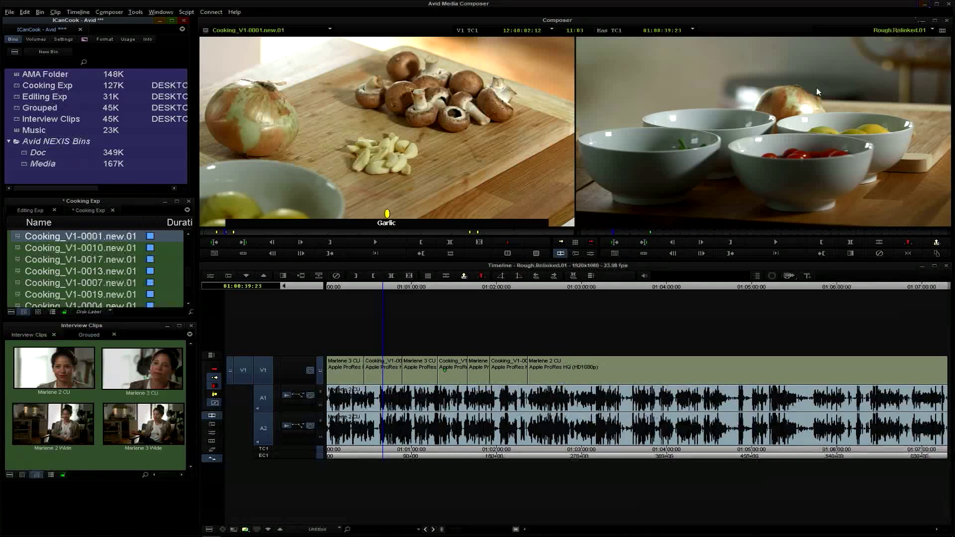
{"action": "left_click", "coordinate": [138, 528]}
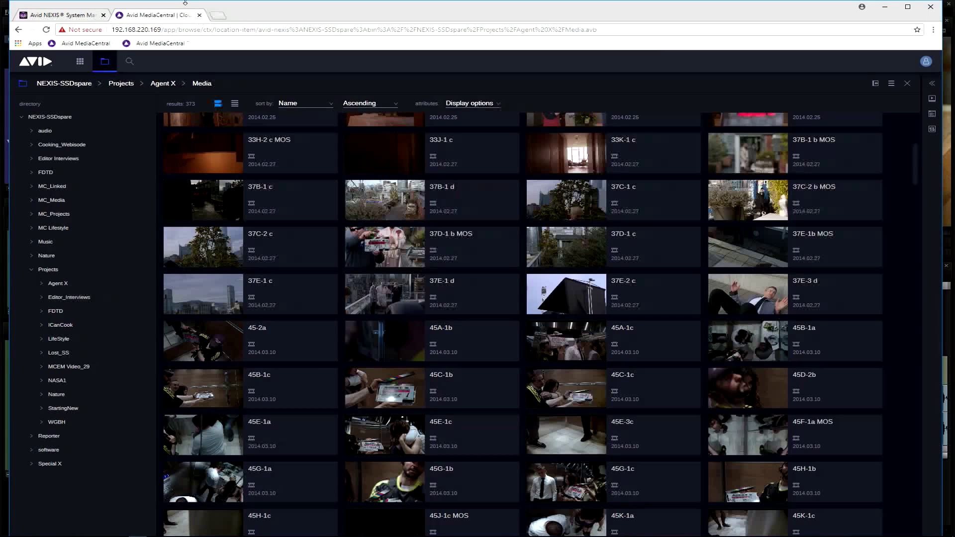
{"action": "left_click", "coordinate": [926, 63]}
{"action": "left_click", "coordinate": [896, 115]}
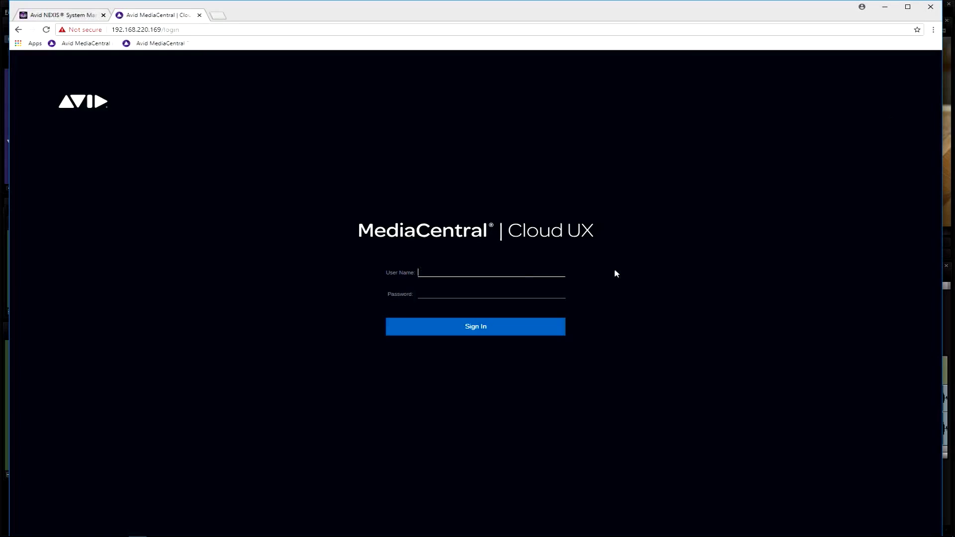
Sign in to MediaCentral | Cloud UX with the account's user name and password
{"action": "left_click", "coordinate": [439, 294]}
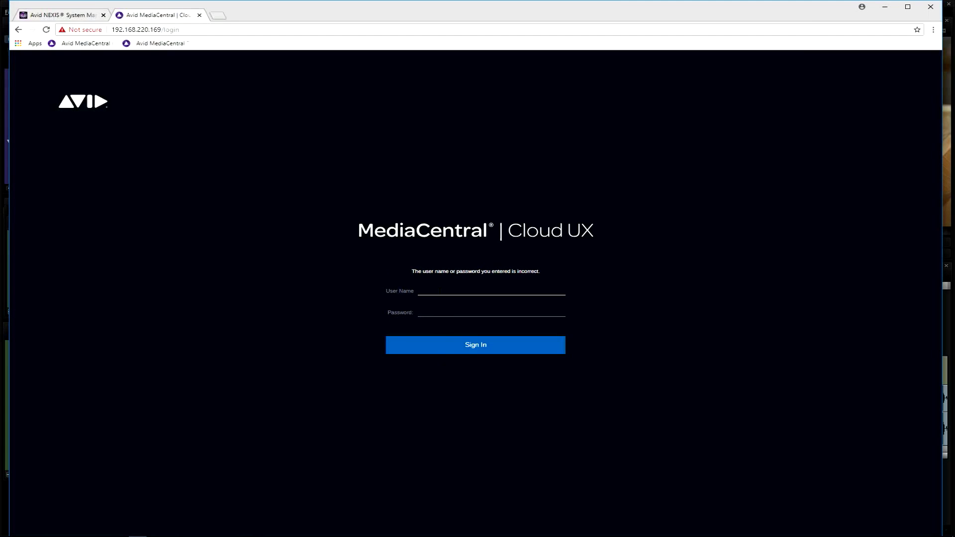
{"action": "key", "text": "Tab"}
{"action": "type", "text": "•"}
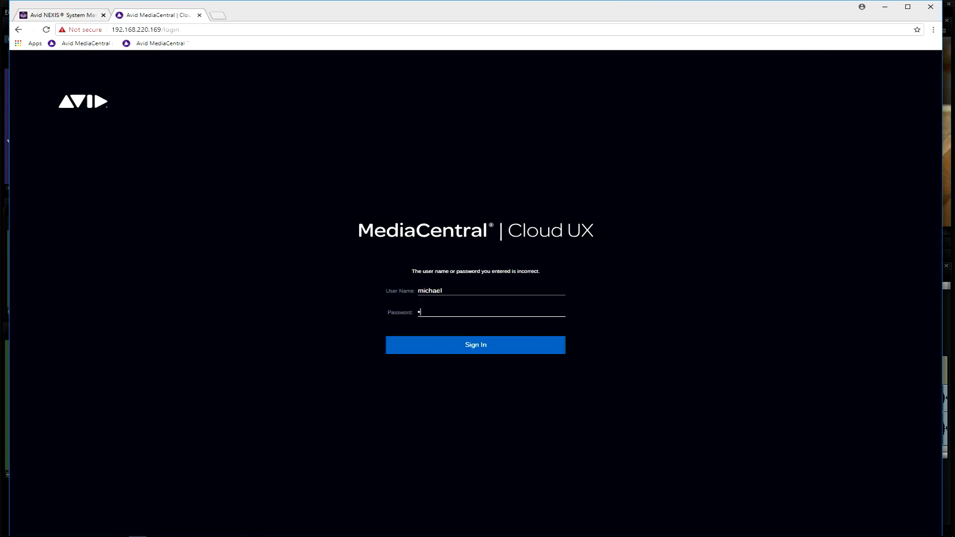
{"action": "key", "text": "Return"}
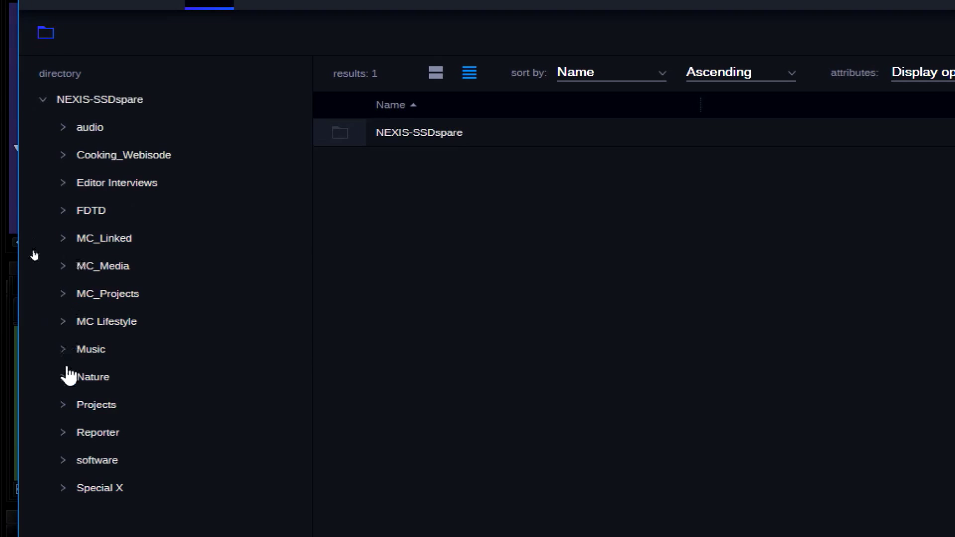
Expand the Projects and ICanCook folders in the directory and open the Cooking Exp bin
{"action": "left_click", "coordinate": [73, 406]}
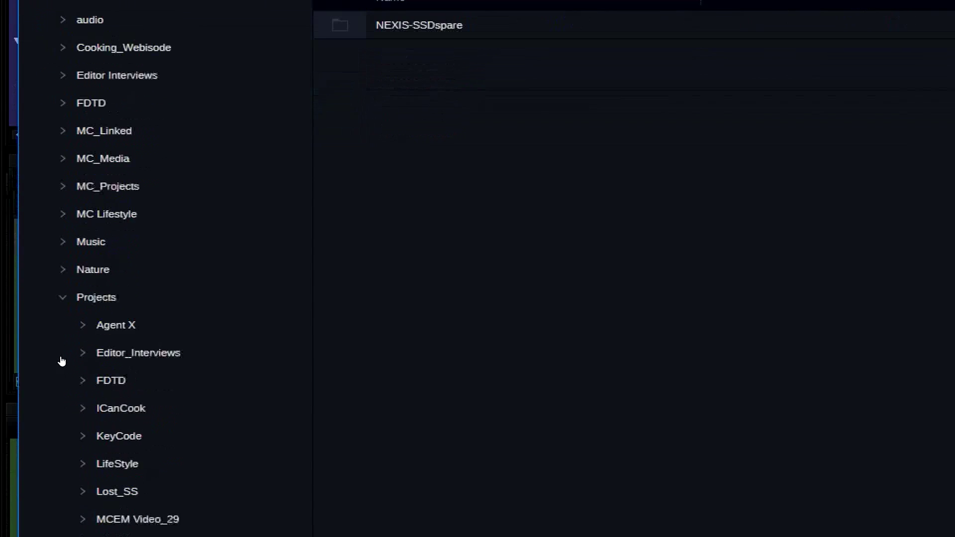
{"action": "left_click", "coordinate": [91, 407]}
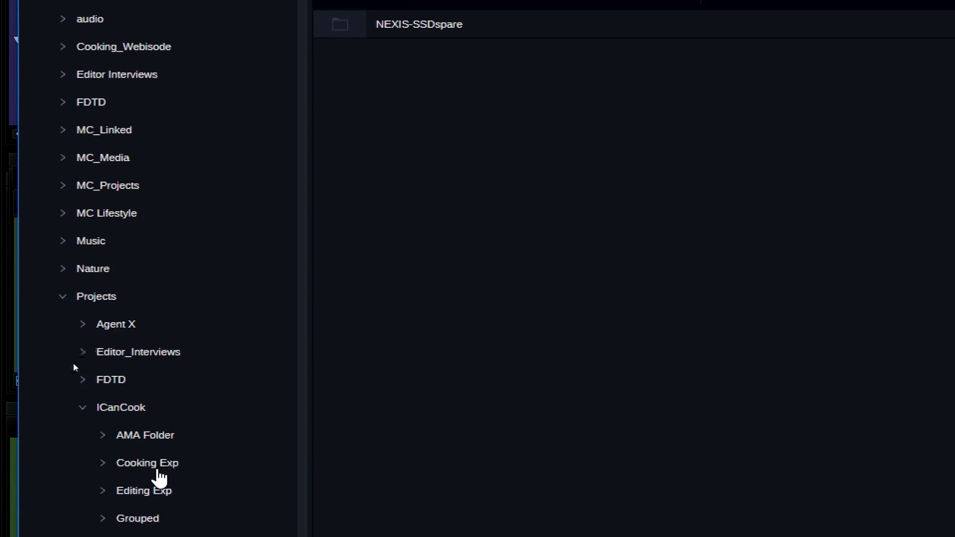
{"action": "left_click", "coordinate": [140, 393]}
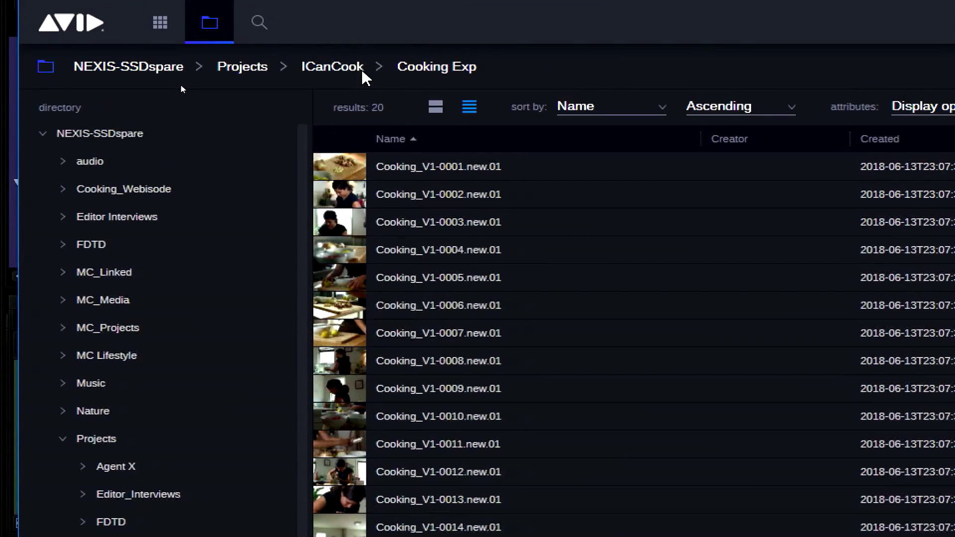
Go back to the ICanCook project, display its contents as thumbnail cards and reopen the Cooking Exp bin
{"action": "left_click", "coordinate": [361, 69]}
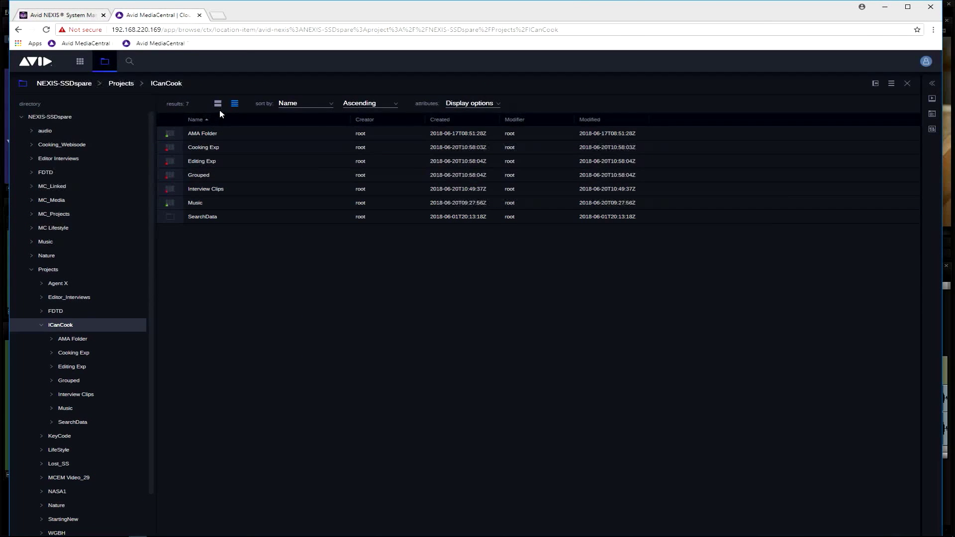
{"action": "left_click", "coordinate": [436, 115]}
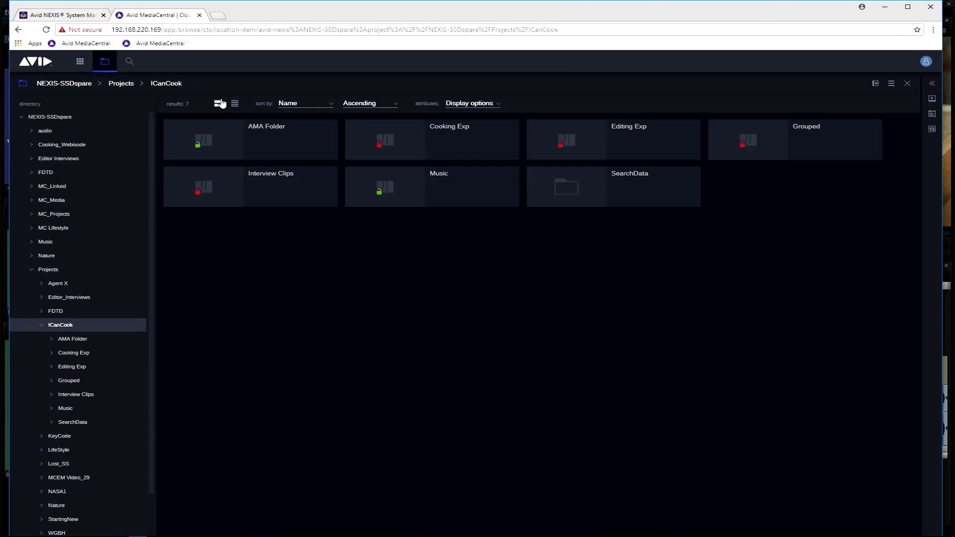
{"action": "left_click", "coordinate": [403, 150]}
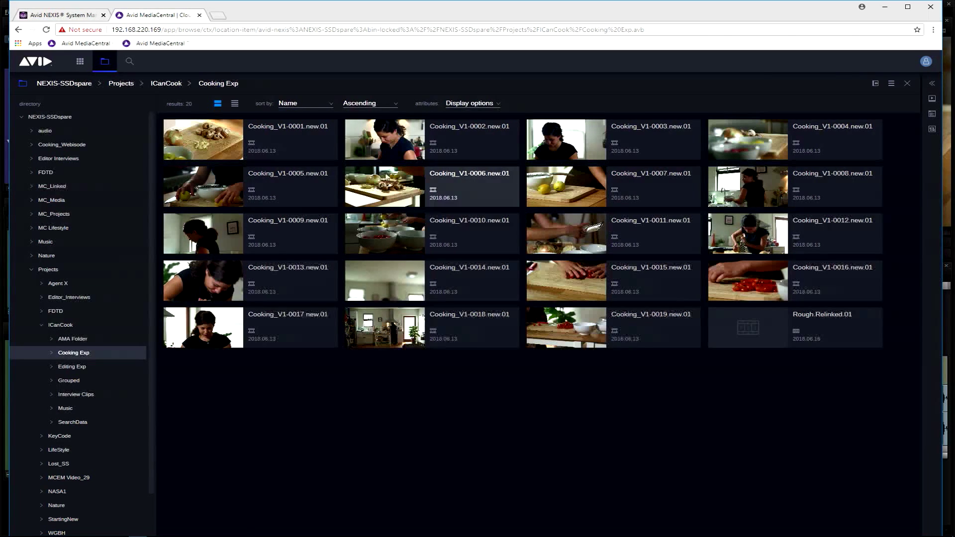
Load Cooking_V1-0010.new.01, make the viewer wider and taller, and scrub the clip back to about 12:52:53:12
{"action": "double_click", "coordinate": [377, 238]}
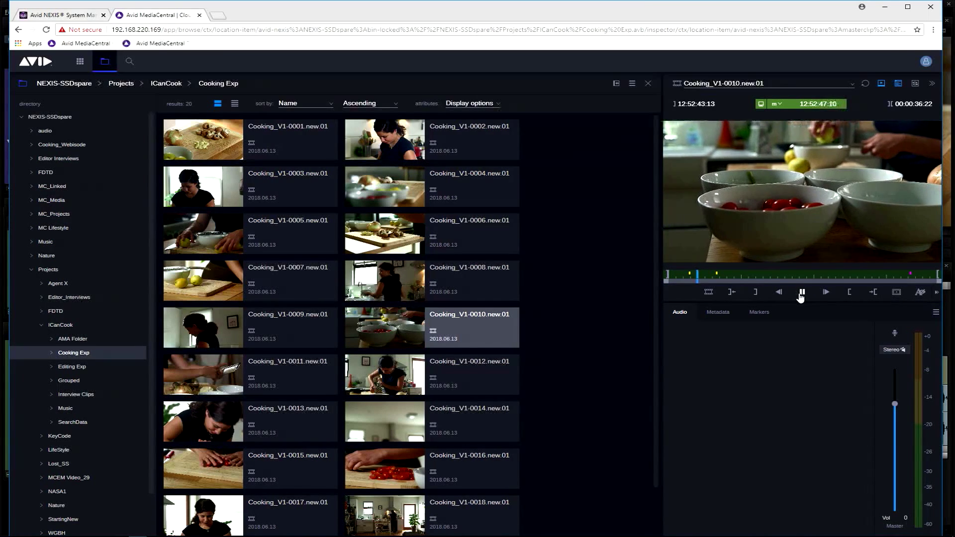
{"action": "left_click_drag", "start_coordinate": [661, 326], "coordinate": [556, 337]}
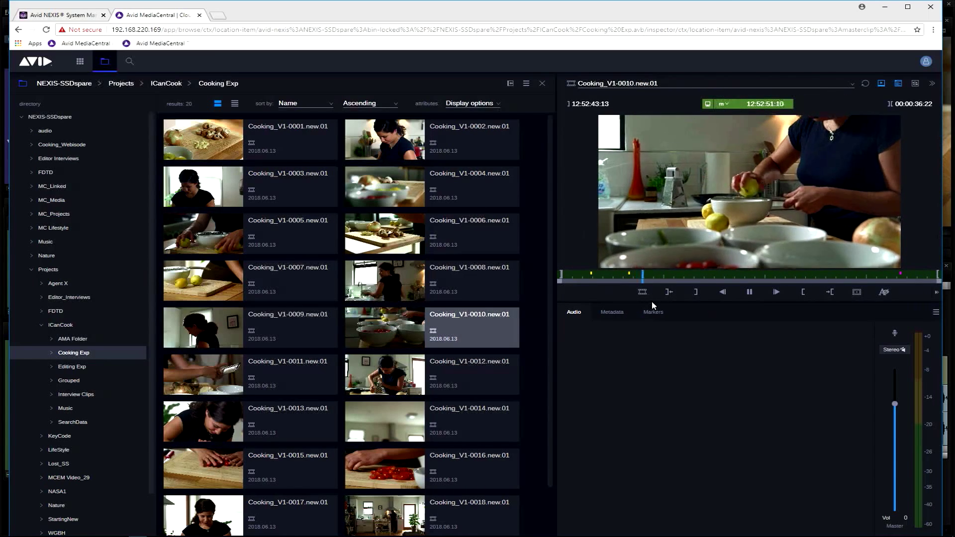
{"action": "left_click_drag", "start_coordinate": [651, 301], "coordinate": [650, 373]}
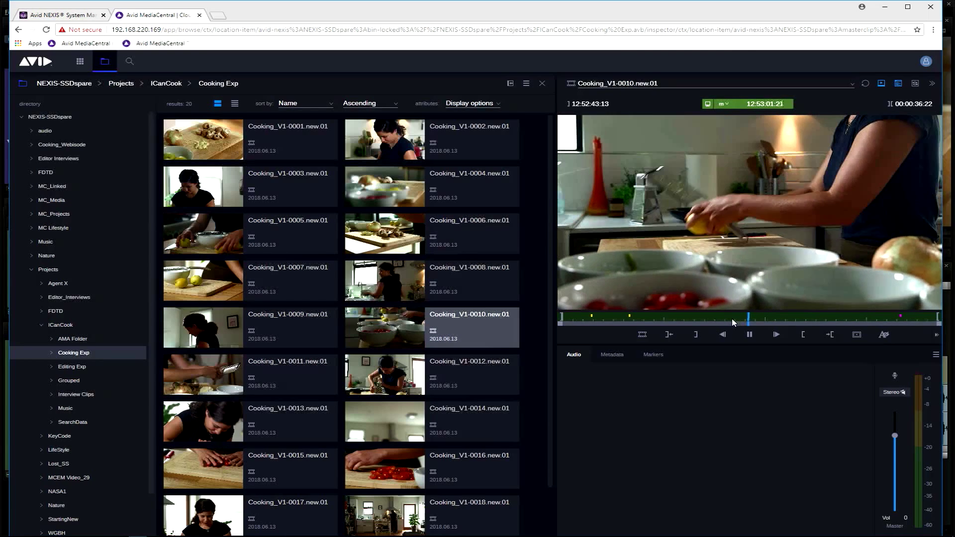
{"action": "left_click_drag", "start_coordinate": [756, 320], "coordinate": [664, 318]}
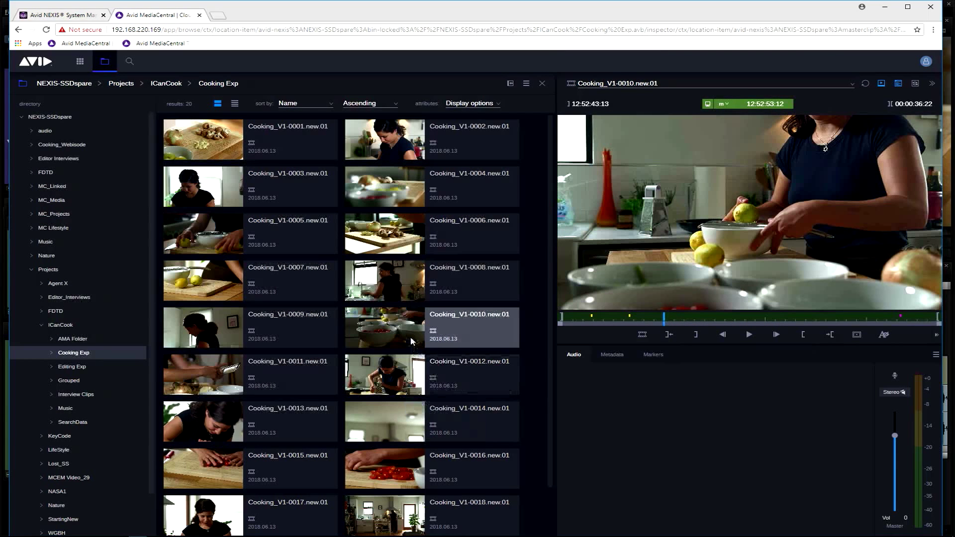
Load and play Cooking_V1-0009.new.01, and look through its metadata attributes
{"action": "left_click", "coordinate": [215, 346]}
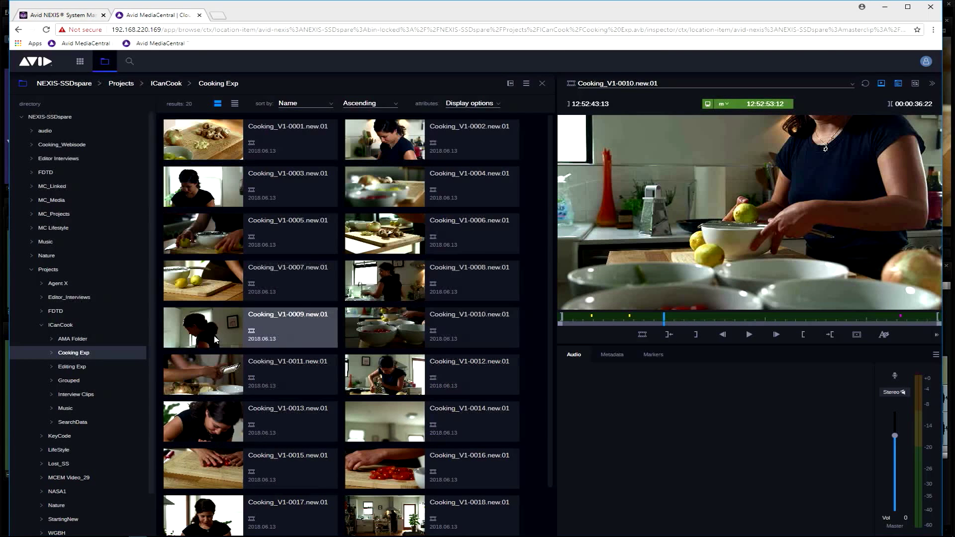
{"action": "left_click", "coordinate": [750, 337]}
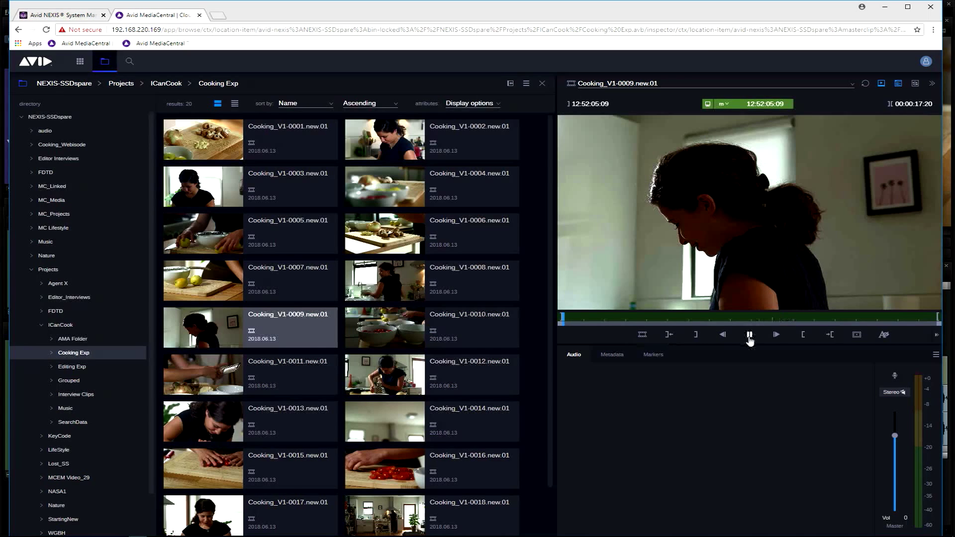
{"action": "left_click", "coordinate": [627, 355]}
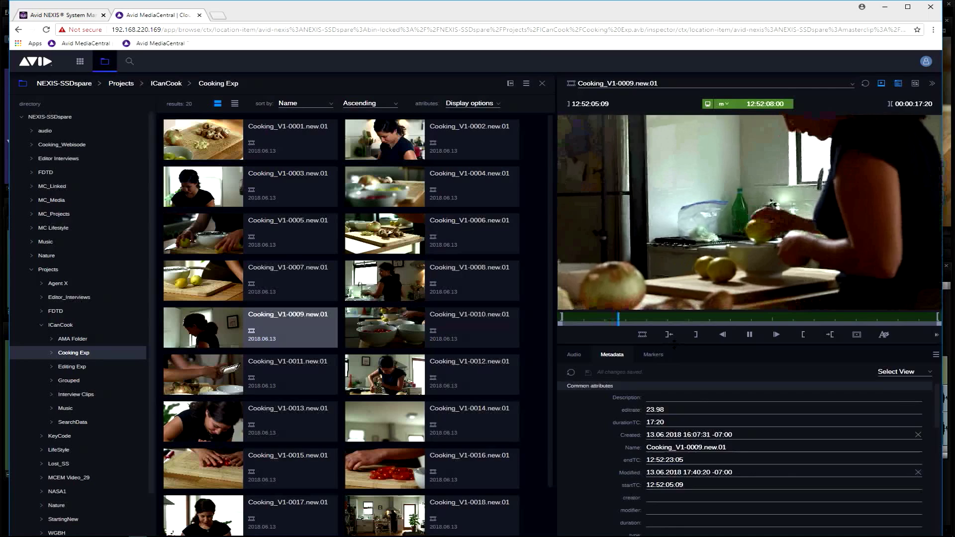
{"action": "scroll", "coordinate": [730, 398], "scroll_direction": "down", "scroll_amount": 10}
{"action": "scroll", "coordinate": [730, 398], "scroll_direction": "up", "scroll_amount": 10}
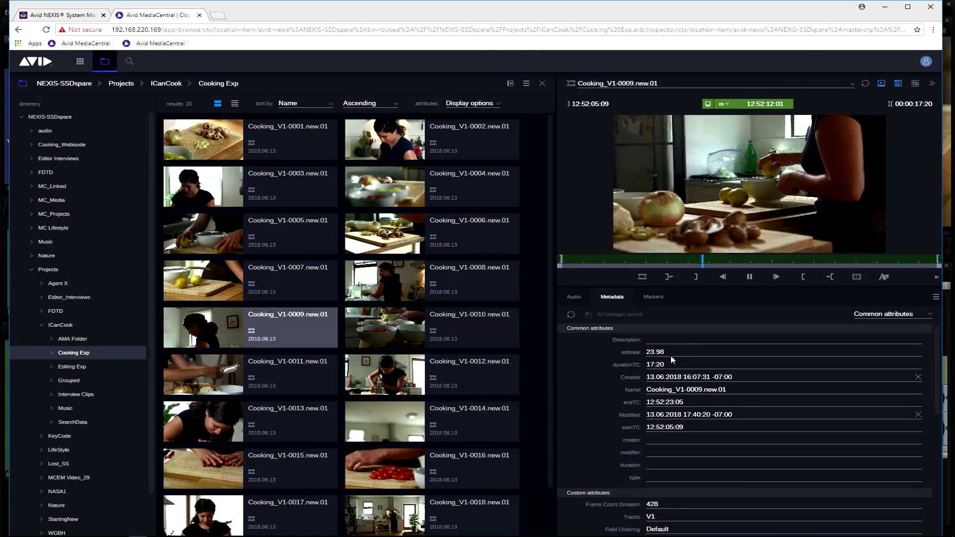
Set the Description attribute of Cooking_V1-0009.new.01 to "Good shot please use" and stop the playback
{"action": "left_click", "coordinate": [670, 340]}
{"action": "type", "text": "Good shot"}
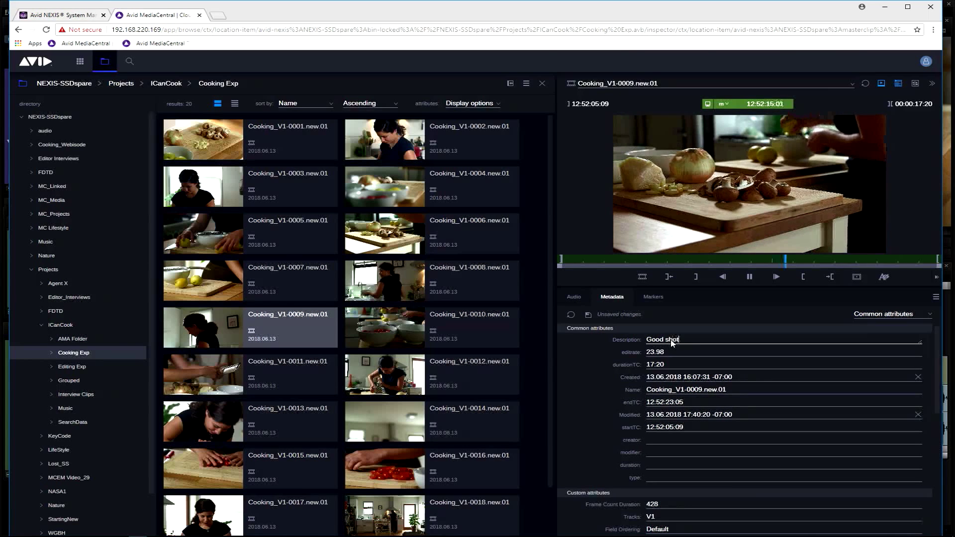
{"action": "type", "text": " please use"}
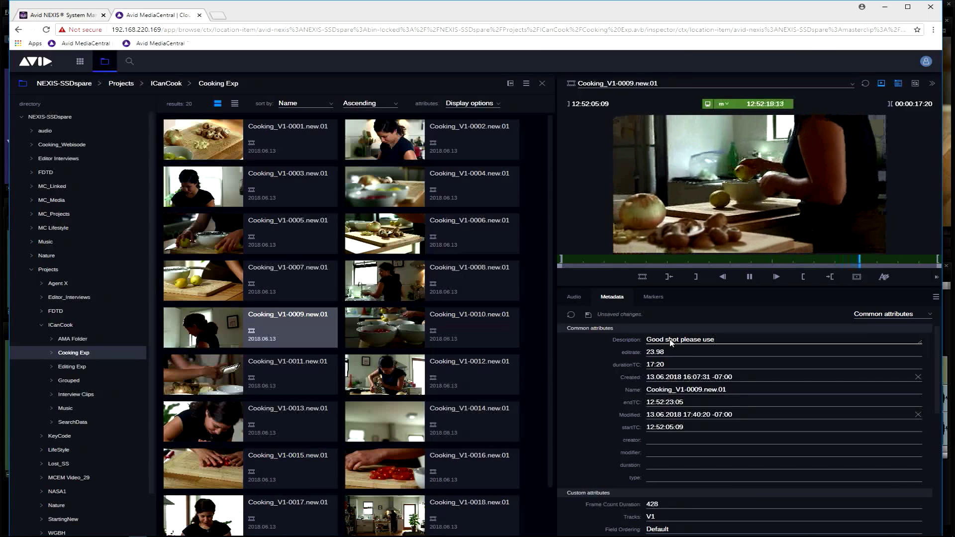
{"action": "left_click", "coordinate": [702, 365]}
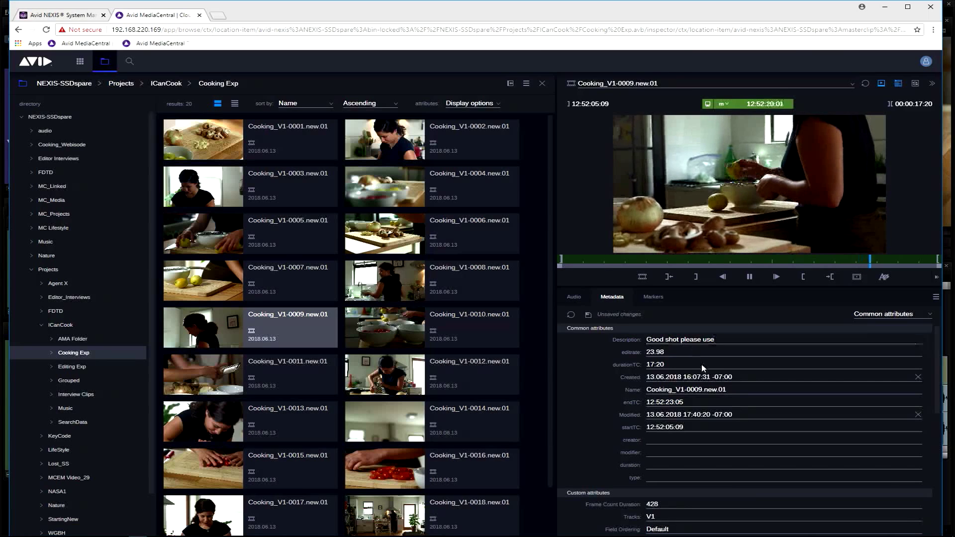
{"action": "left_click", "coordinate": [750, 278]}
Review the markers of Cooking_V1-0001.new.01 and load Cooking_V1-0002.new.01
{"action": "left_click", "coordinate": [241, 158]}
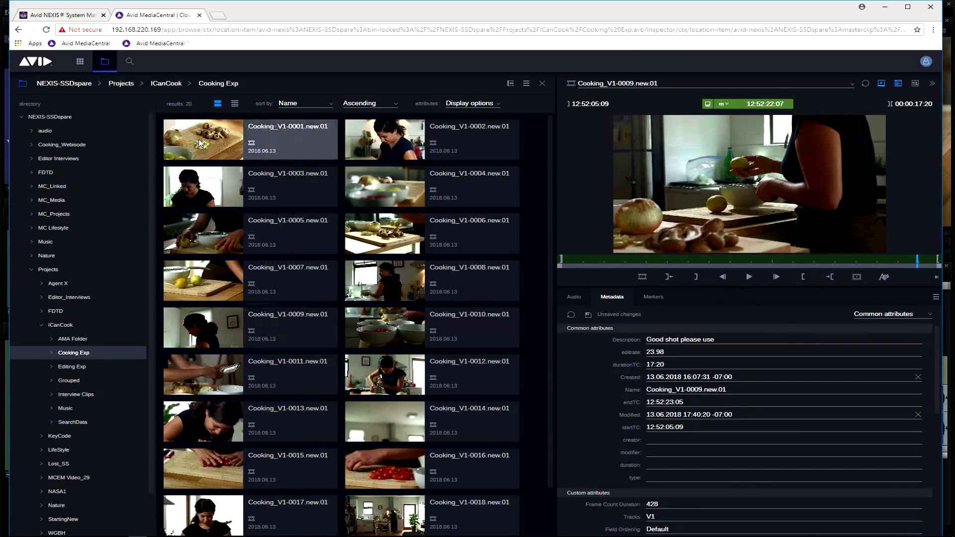
{"action": "left_click", "coordinate": [654, 298]}
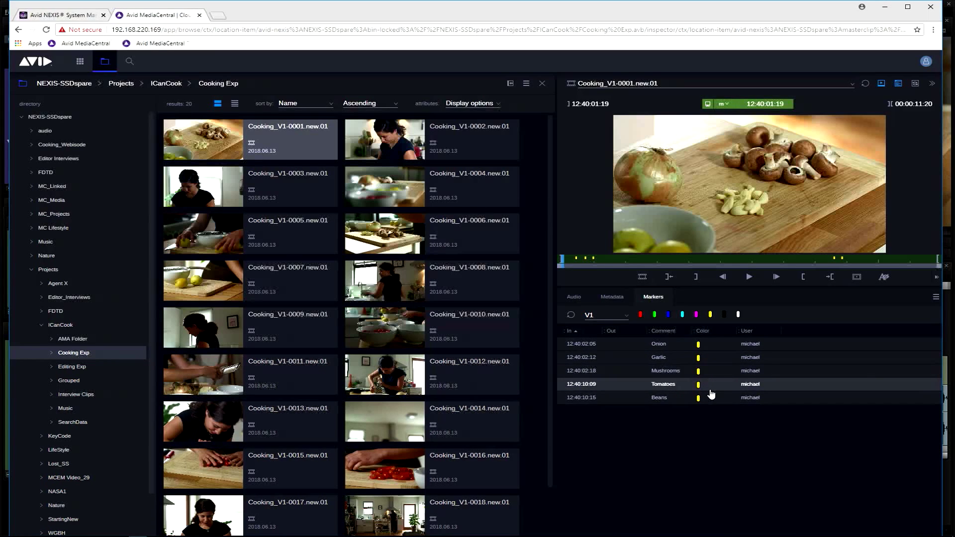
{"action": "left_click", "coordinate": [388, 145]}
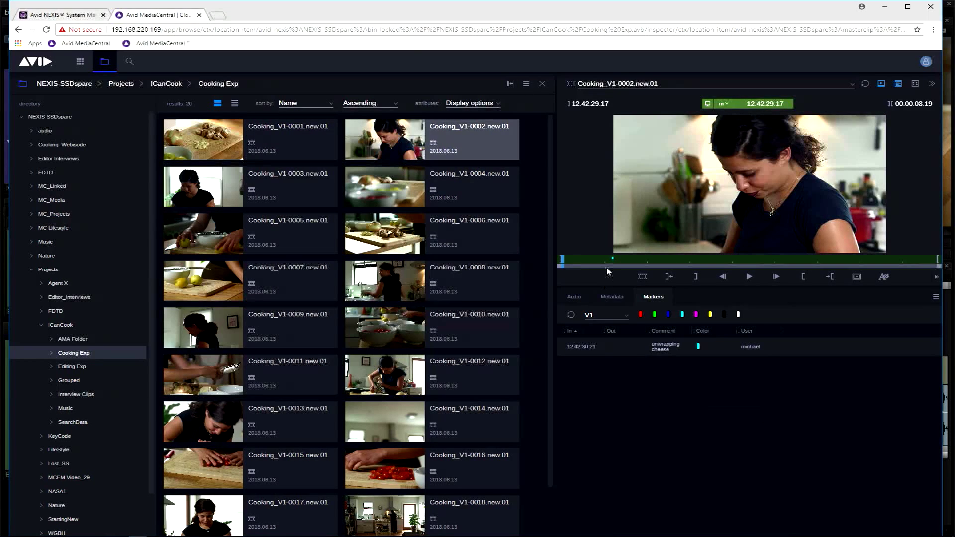
Add a magenta marker at 12:42:35:09 in Cooking_V1-0002.new.01 with the comment "removing plastic"
{"action": "mouse_move", "coordinate": [611, 259]}
{"action": "left_mouse_down"}
{"action": "mouse_move", "coordinate": [863, 274]}
{"action": "mouse_move", "coordinate": [724, 254]}
{"action": "left_mouse_up"}
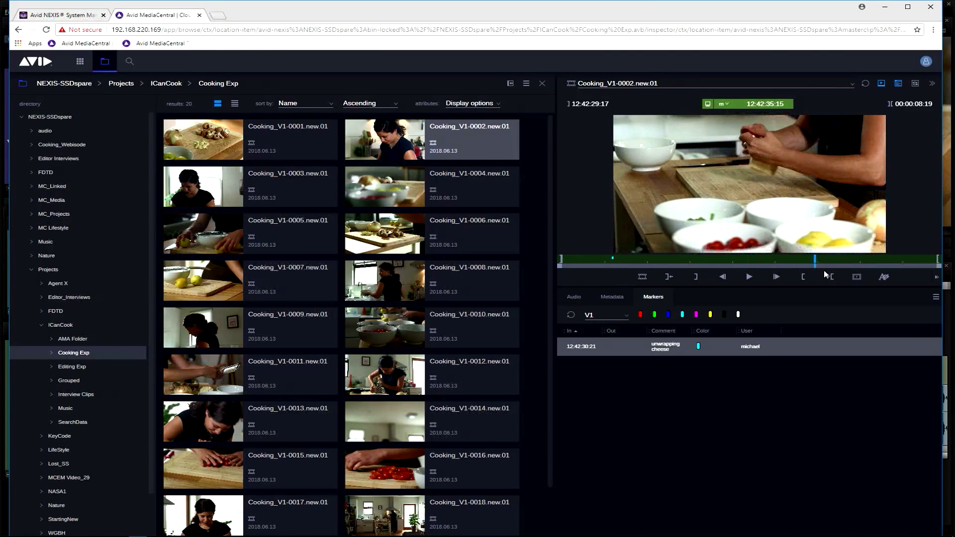
{"action": "left_click_drag", "start_coordinate": [849, 272], "coordinate": [796, 271]}
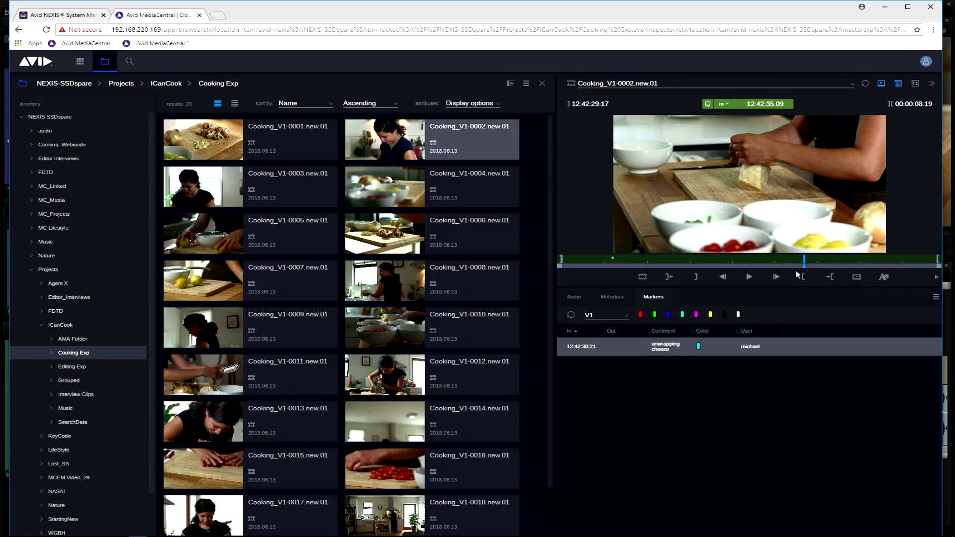
{"action": "left_click", "coordinate": [697, 314]}
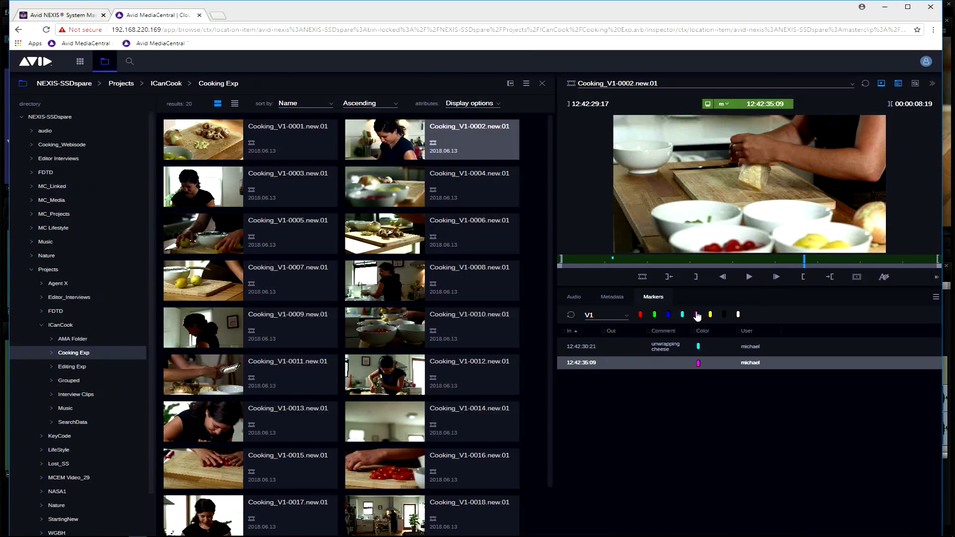
{"action": "left_click", "coordinate": [675, 367]}
{"action": "type", "text": "removing plastic"}
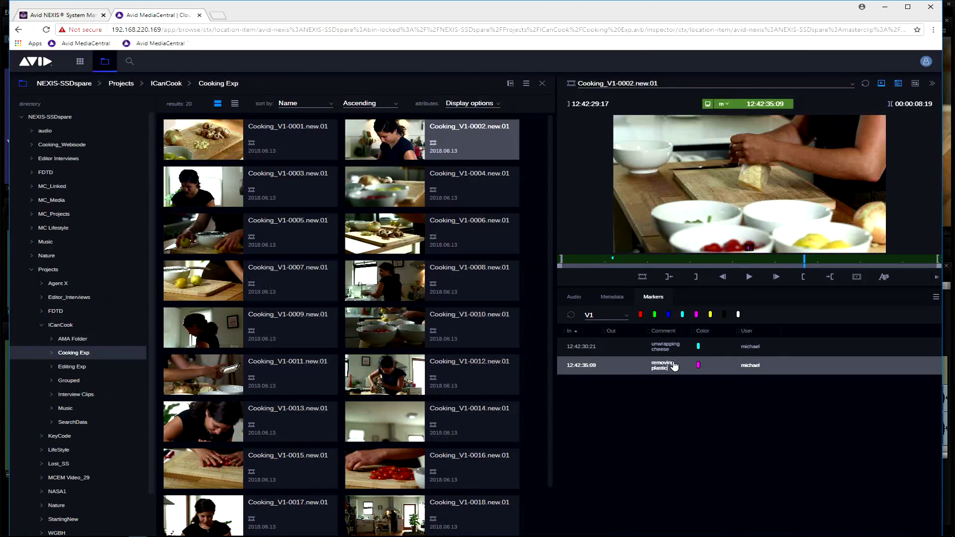
{"action": "key", "text": "Return"}
Jump back and forth between the "unwrapping cheese" and "removing plastic" markers, ending on "unwrapping cheese"
{"action": "left_click", "coordinate": [681, 351]}
{"action": "left_click", "coordinate": [686, 373]}
{"action": "left_click", "coordinate": [691, 354]}
{"action": "left_click", "coordinate": [691, 372]}
{"action": "left_click", "coordinate": [697, 352]}
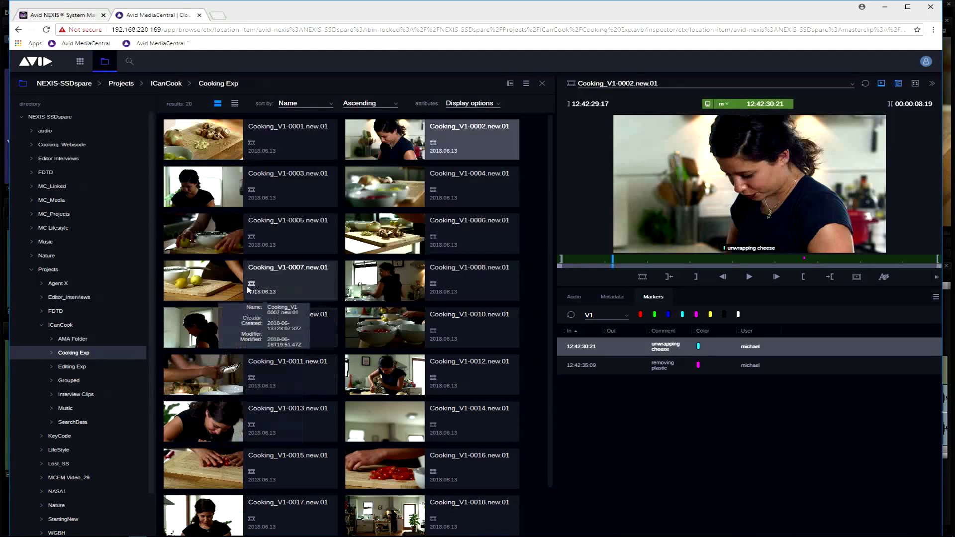
Check the markers of Cooking_V1-0007.new.01, and play Cooking_V1-0014.new.01 briefly before pausing it
{"action": "left_click", "coordinate": [264, 281]}
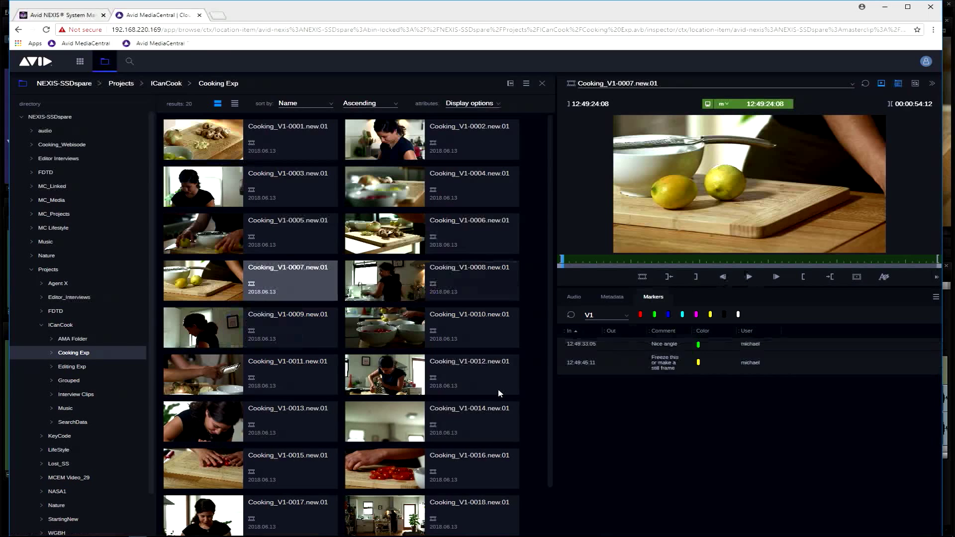
{"action": "left_click", "coordinate": [408, 425]}
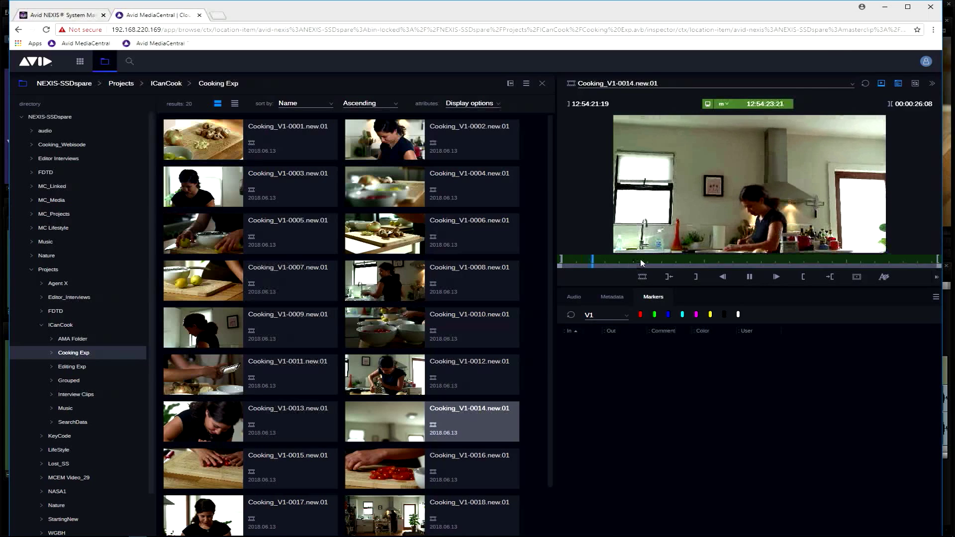
{"action": "left_click", "coordinate": [749, 277]}
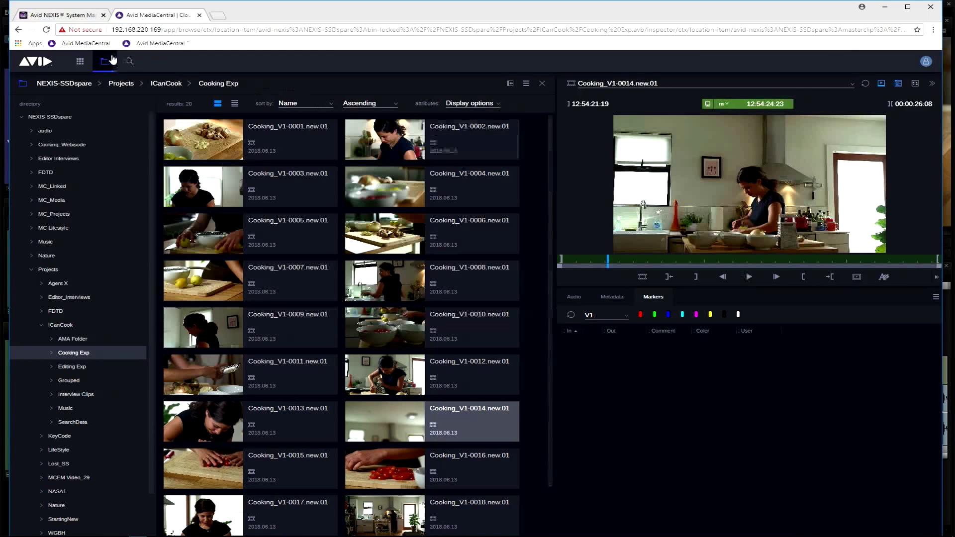
Search the shared media for the phrase "clients"
{"action": "left_click", "coordinate": [129, 61]}
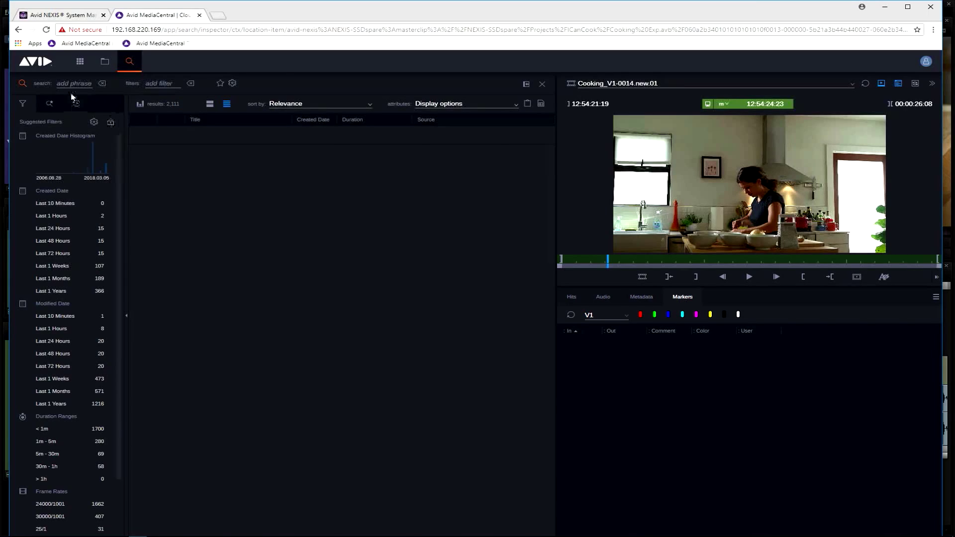
{"action": "left_click", "coordinate": [74, 84]}
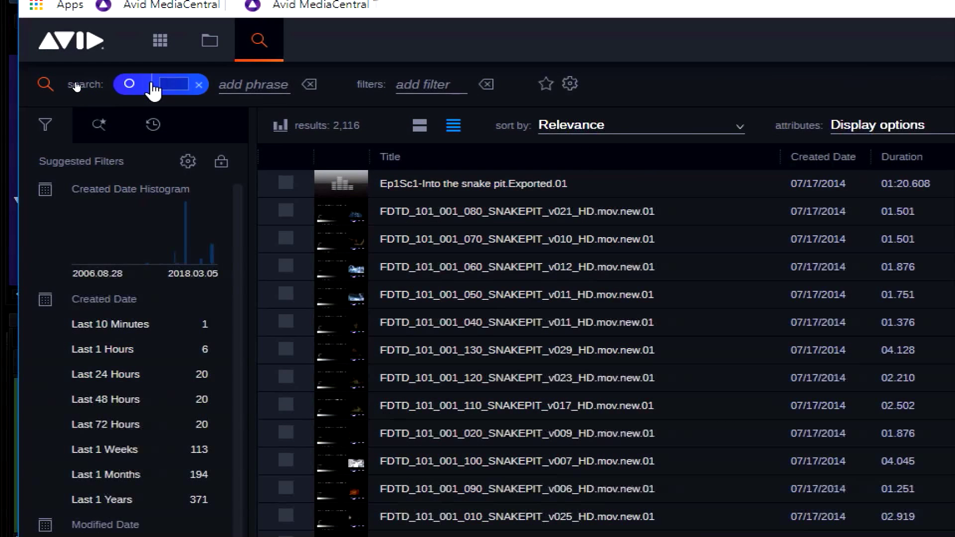
{"action": "type", "text": "clients"}
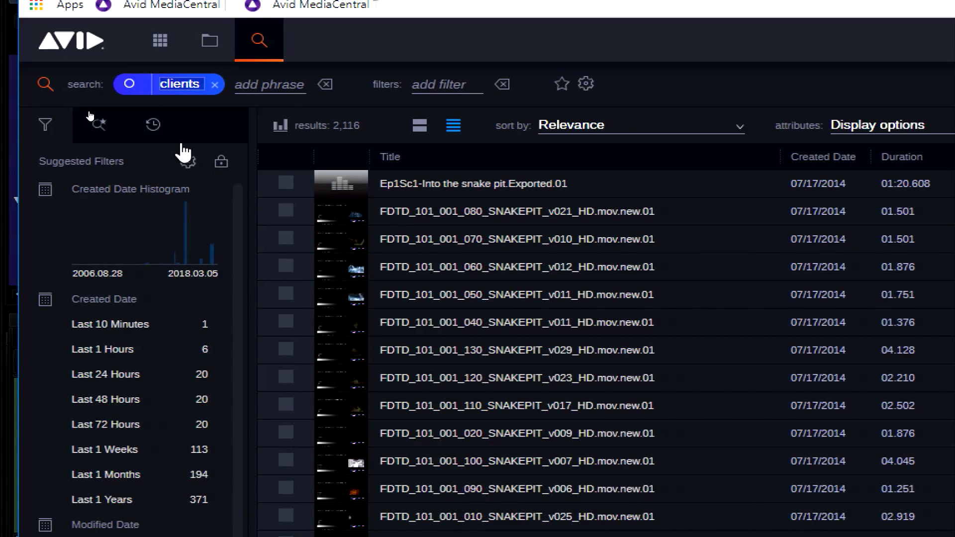
{"action": "left_click", "coordinate": [155, 126]}
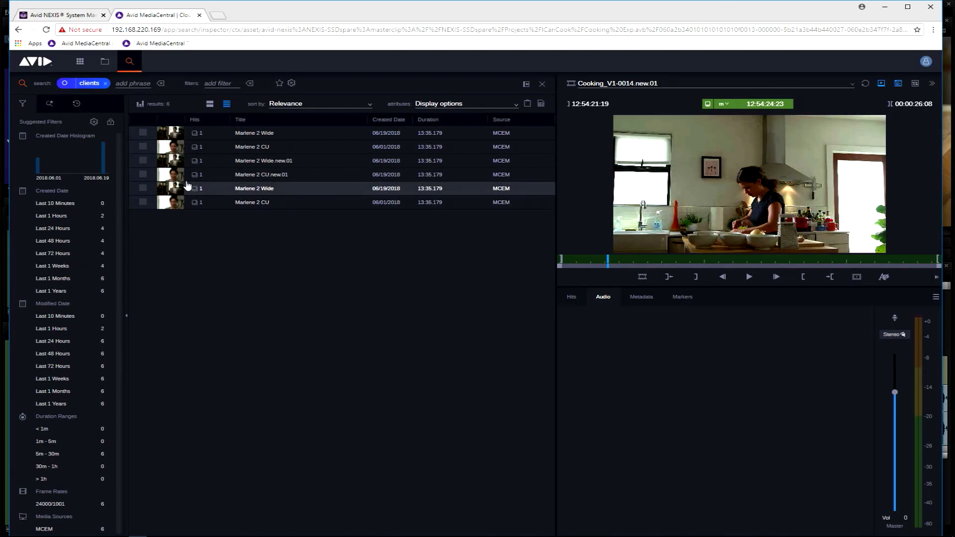
Load the "2 Wide.new.01" interview clip from the results, show its markers and widen the Comment column
{"action": "left_click", "coordinate": [172, 162]}
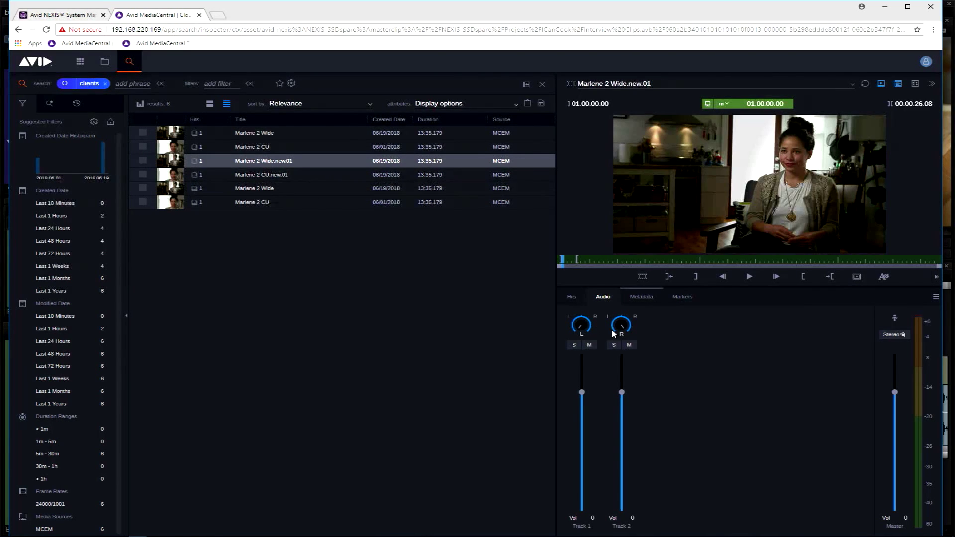
{"action": "left_click", "coordinate": [678, 298]}
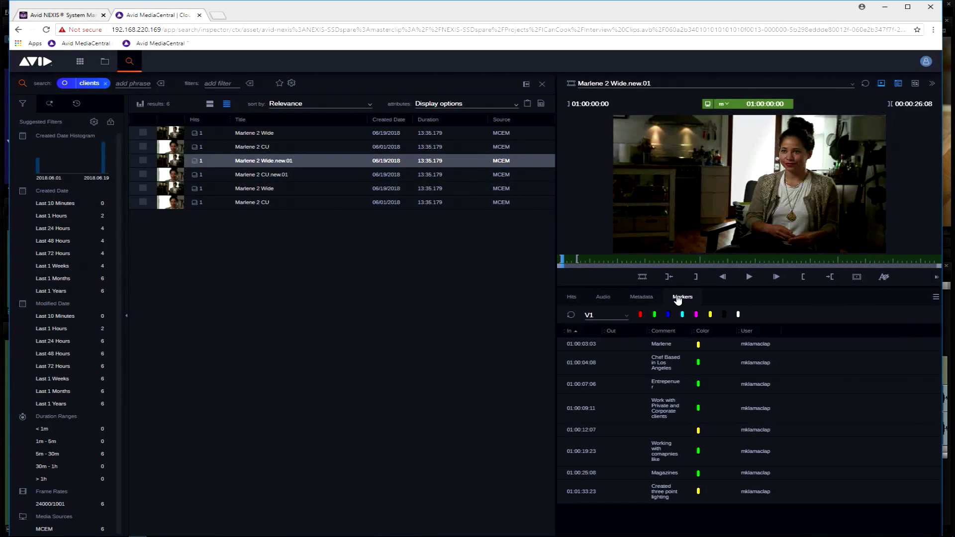
{"action": "left_click", "coordinate": [669, 415]}
{"action": "left_click_drag", "start_coordinate": [692, 334], "coordinate": [712, 333]}
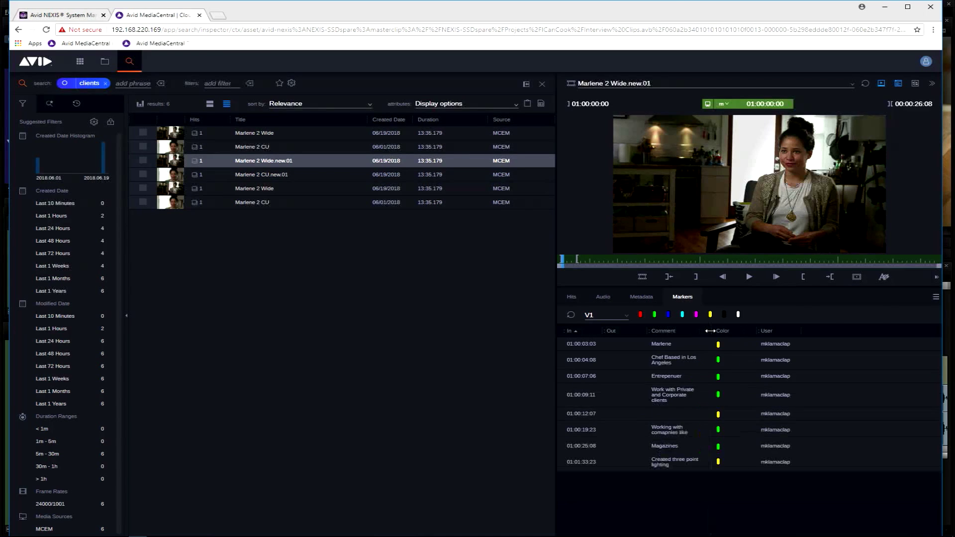
Jump to the "Work with Private and Corporate clients" marker, play the clip from there and pause it
{"action": "left_click", "coordinate": [678, 396]}
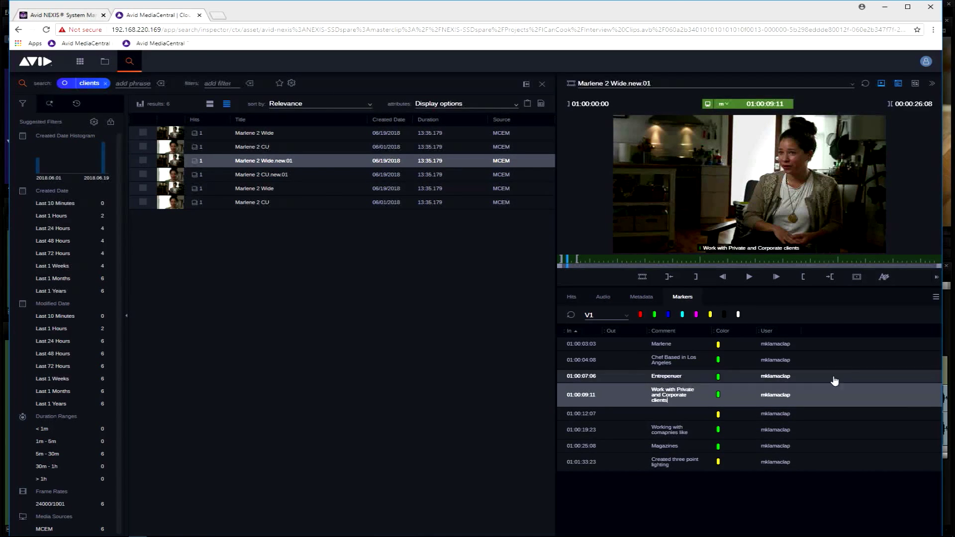
{"action": "left_click", "coordinate": [750, 278]}
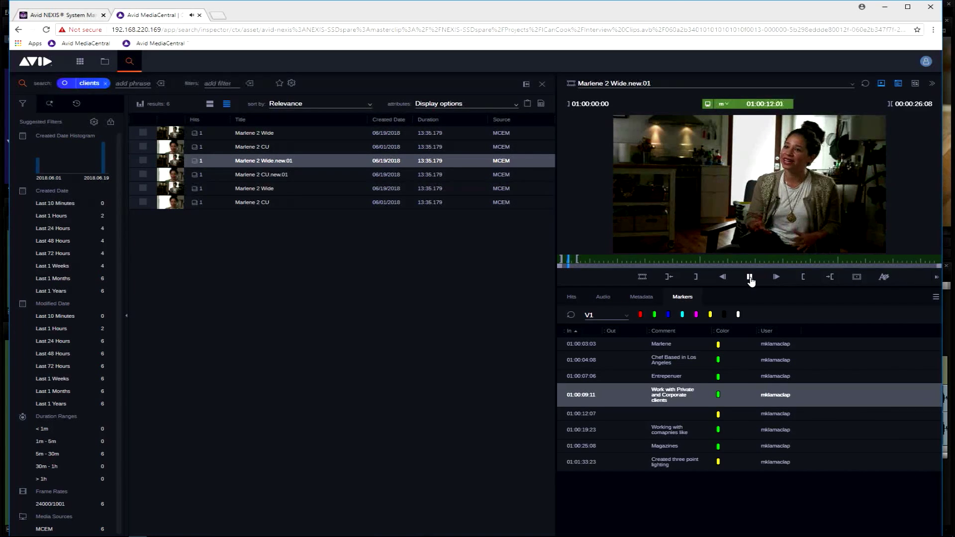
{"action": "left_click", "coordinate": [750, 278]}
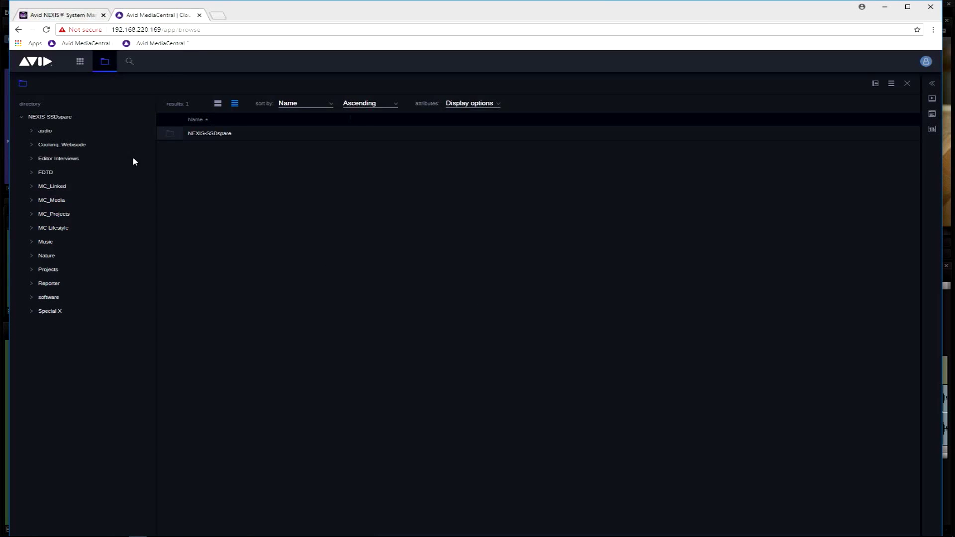
Open the ICanCook project in the Projects folder and show its bins as thumbnails
{"action": "left_click", "coordinate": [32, 269]}
{"action": "left_click", "coordinate": [61, 328]}
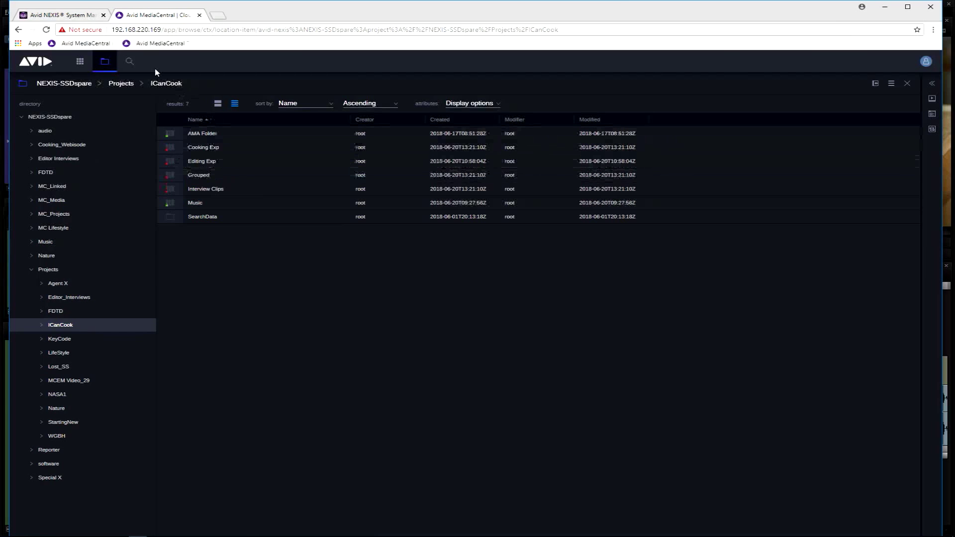
{"action": "left_click", "coordinate": [218, 103]}
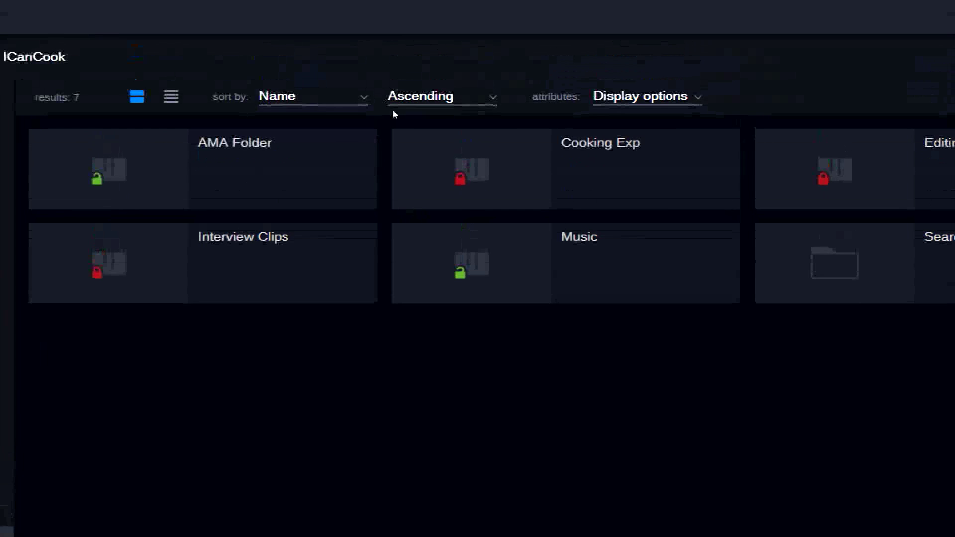
Create a bin named Day5 in the ICanCook project, refresh the project listing and open the new bin
{"action": "right_click", "coordinate": [454, 332]}
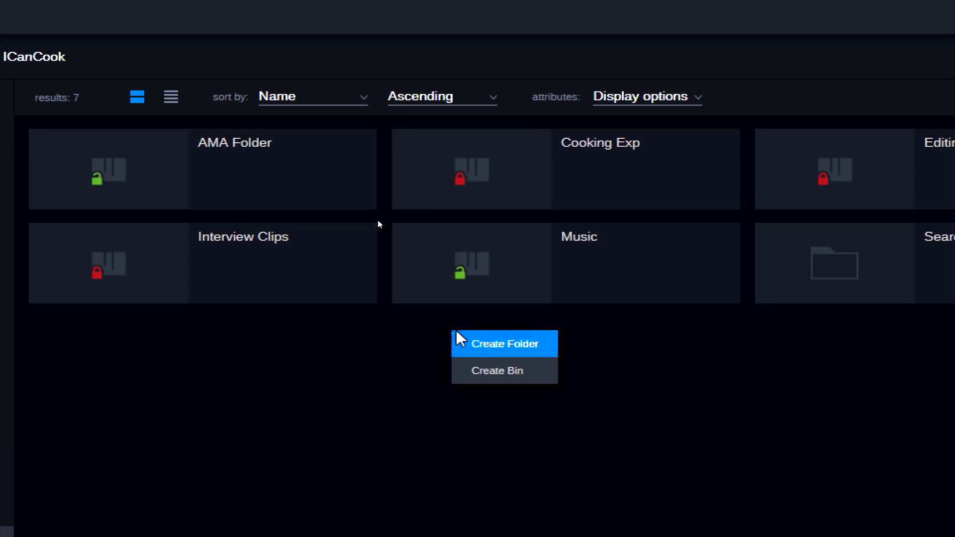
{"action": "left_click", "coordinate": [509, 372]}
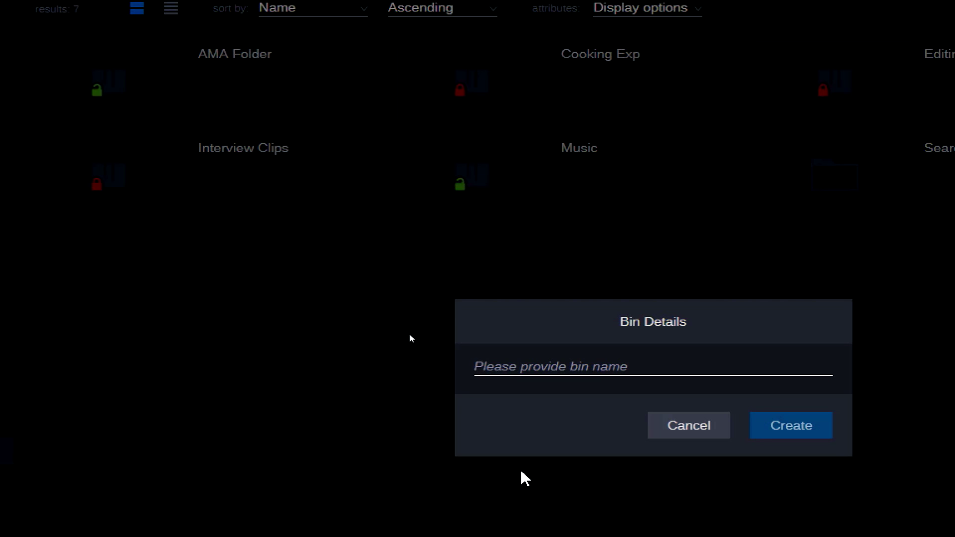
{"action": "type", "text": "Day5"}
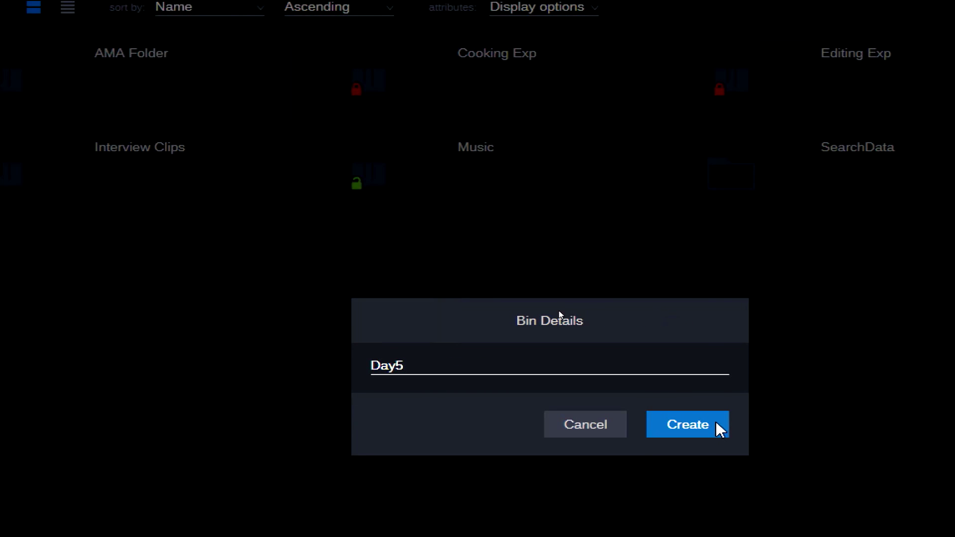
{"action": "left_click", "coordinate": [720, 429]}
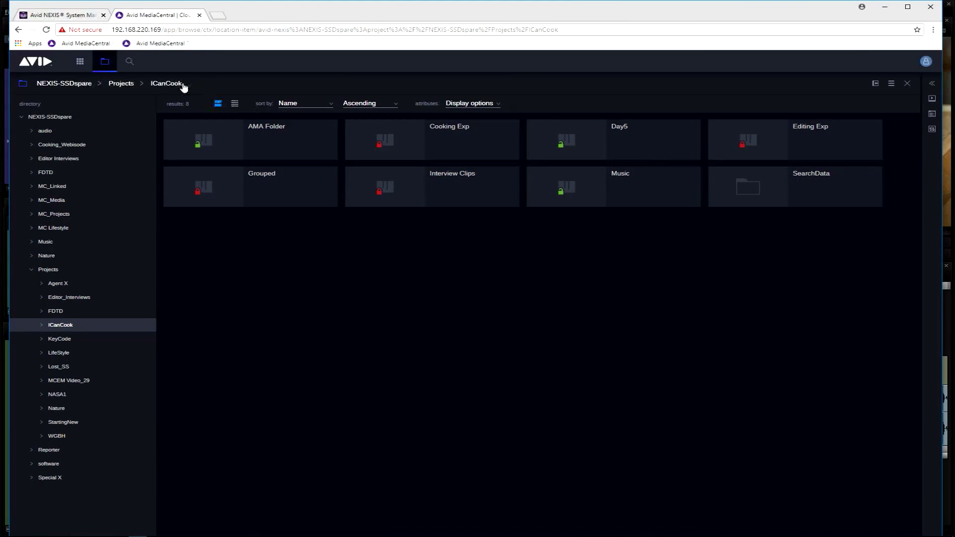
{"action": "left_click", "coordinate": [56, 313]}
{"action": "left_click", "coordinate": [59, 327]}
{"action": "double_click", "coordinate": [619, 145]}
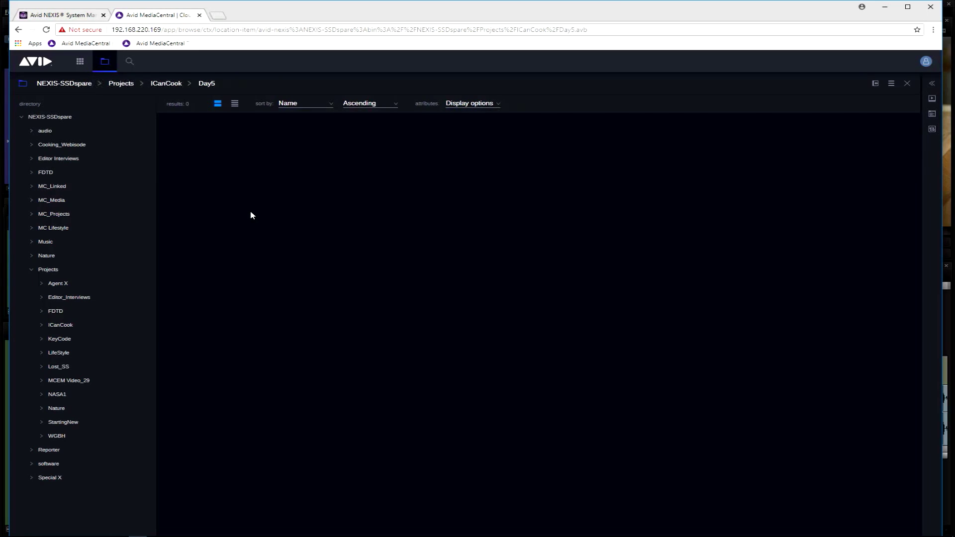
Search for "Garlic", dock the Day5 bin beside the results and add the third result, Cooking_V1-0001.new.01, to it
{"action": "left_click", "coordinate": [128, 62]}
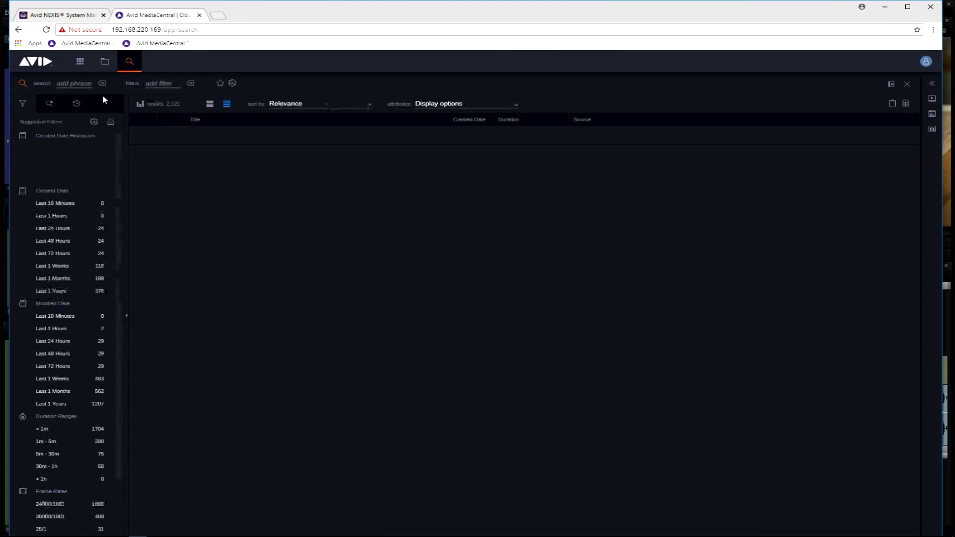
{"action": "left_click", "coordinate": [76, 83]}
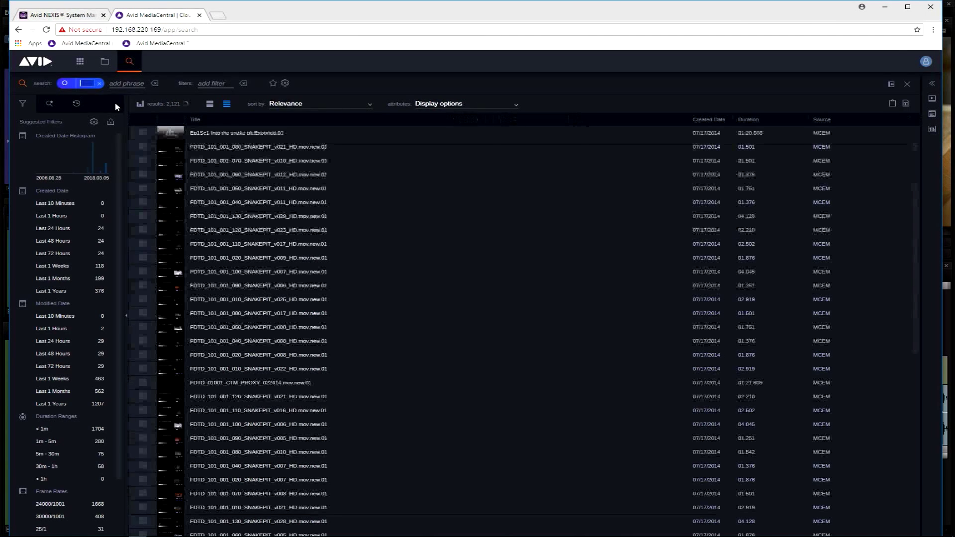
{"action": "type", "text": "Garlic"}
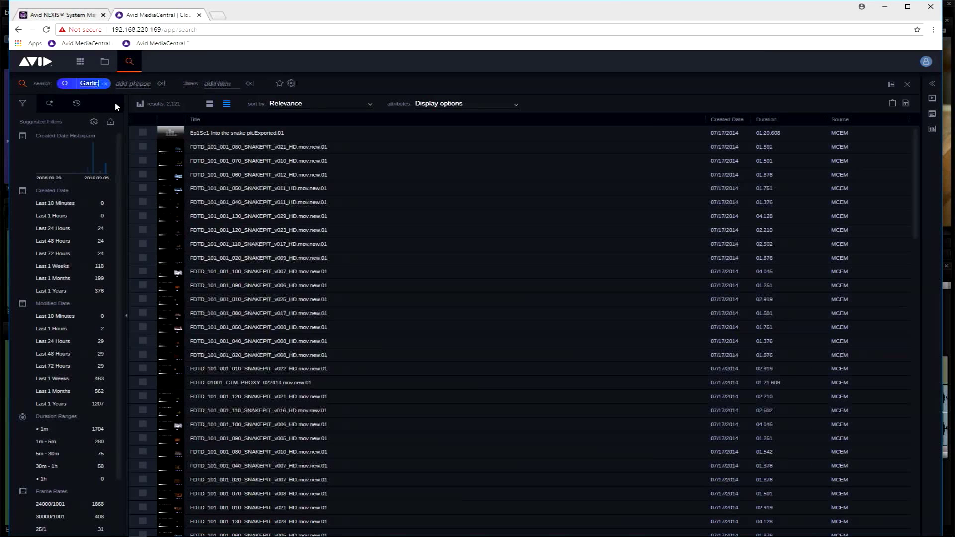
{"action": "key", "text": "Return"}
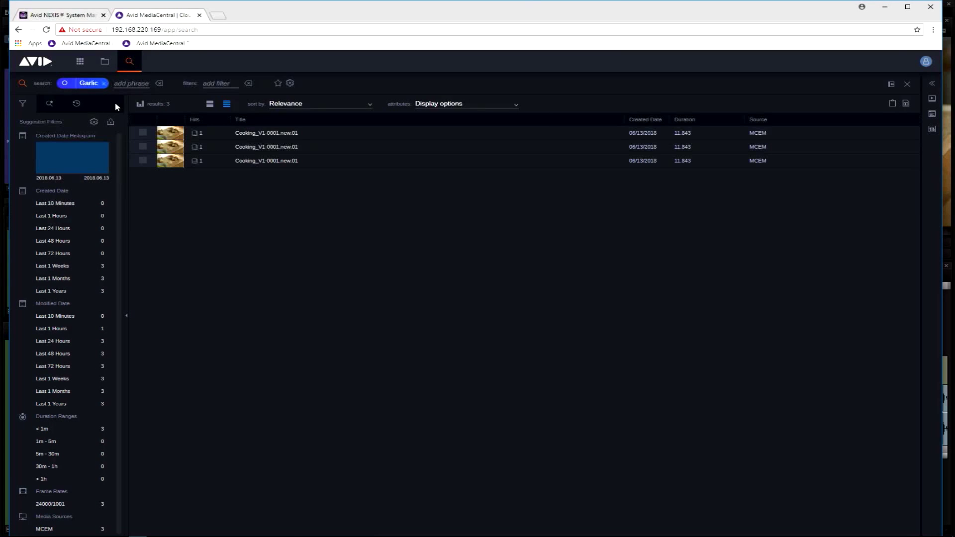
{"action": "left_click", "coordinate": [106, 62]}
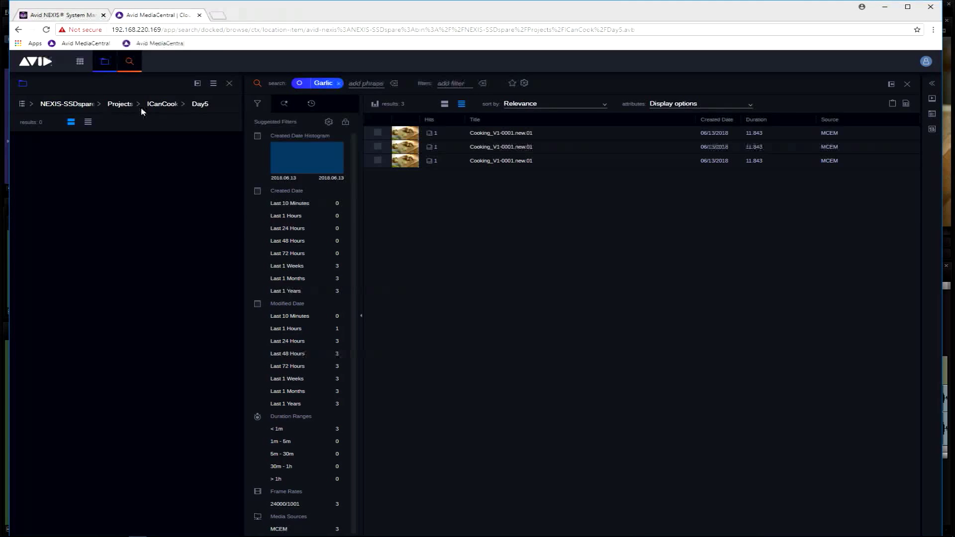
{"action": "left_click", "coordinate": [402, 164]}
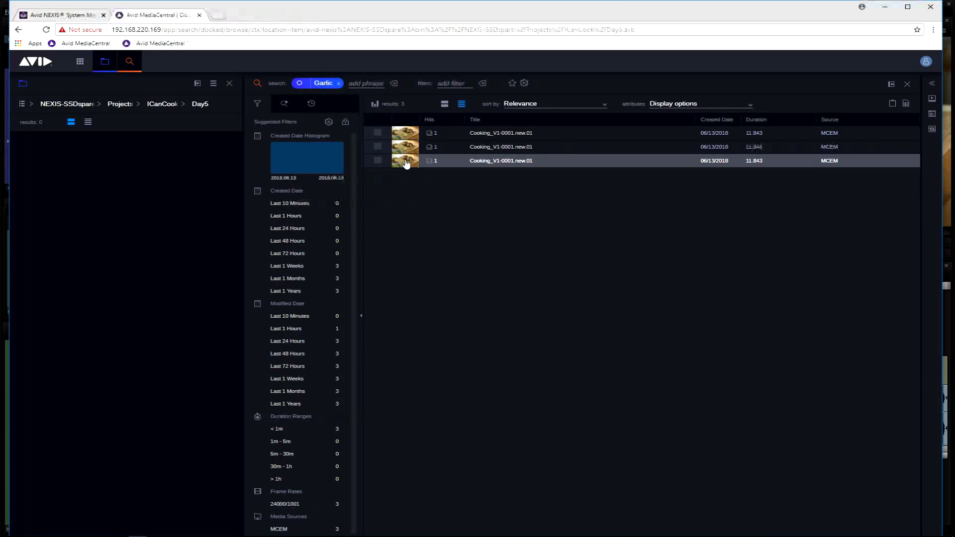
{"action": "left_click_drag", "start_coordinate": [406, 163], "coordinate": [148, 254]}
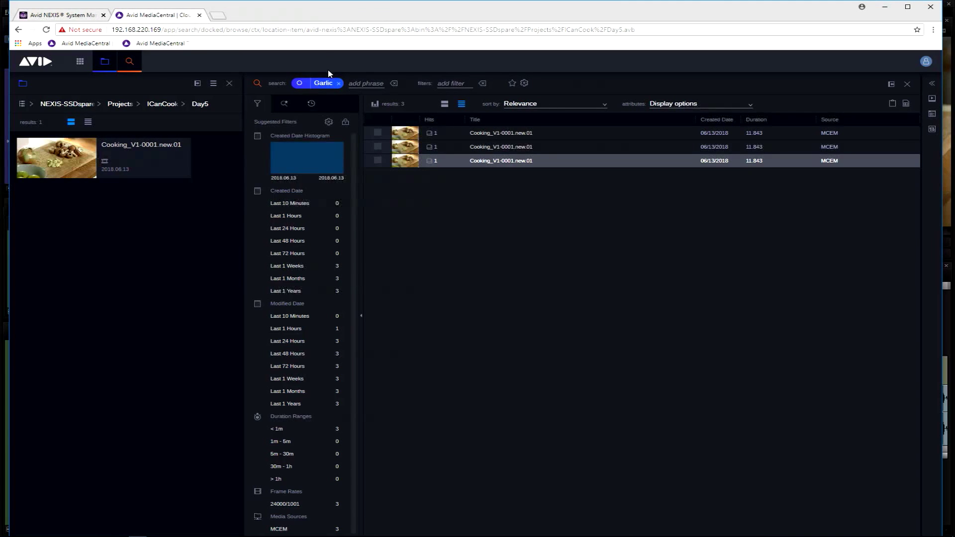
Replace the search phrase with "clients" and add one wide (Wide.new.01) and one close-up (CU.new.01) interview clip to the Day5 bin
{"action": "left_click", "coordinate": [339, 83]}
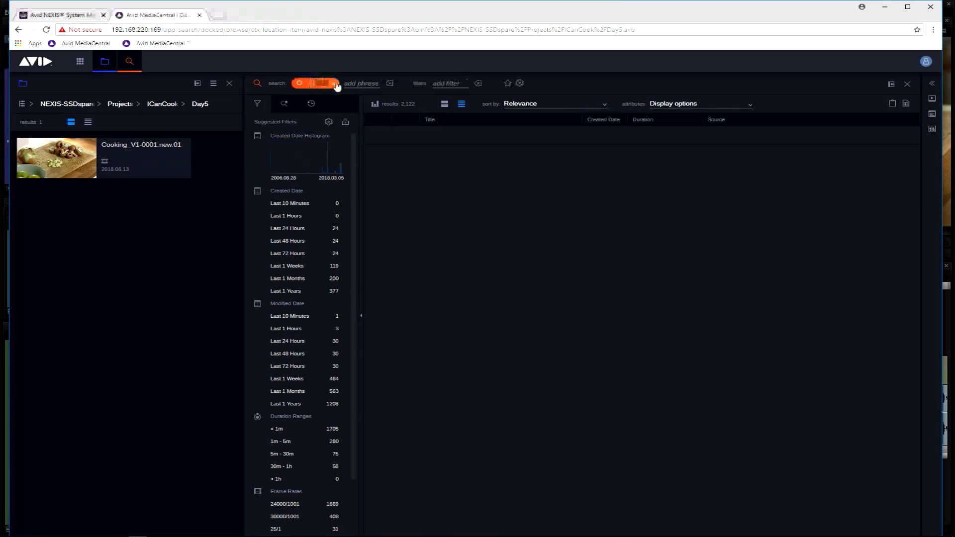
{"action": "type", "text": "s"}
{"action": "key", "text": "Return"}
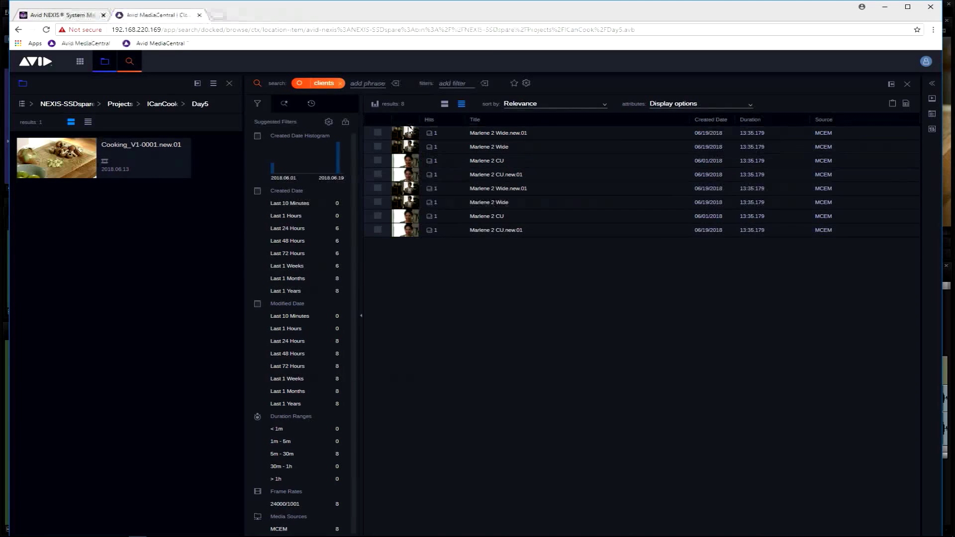
{"action": "left_click", "coordinate": [405, 188]}
{"action": "left_click_drag", "start_coordinate": [407, 193], "coordinate": [202, 256]}
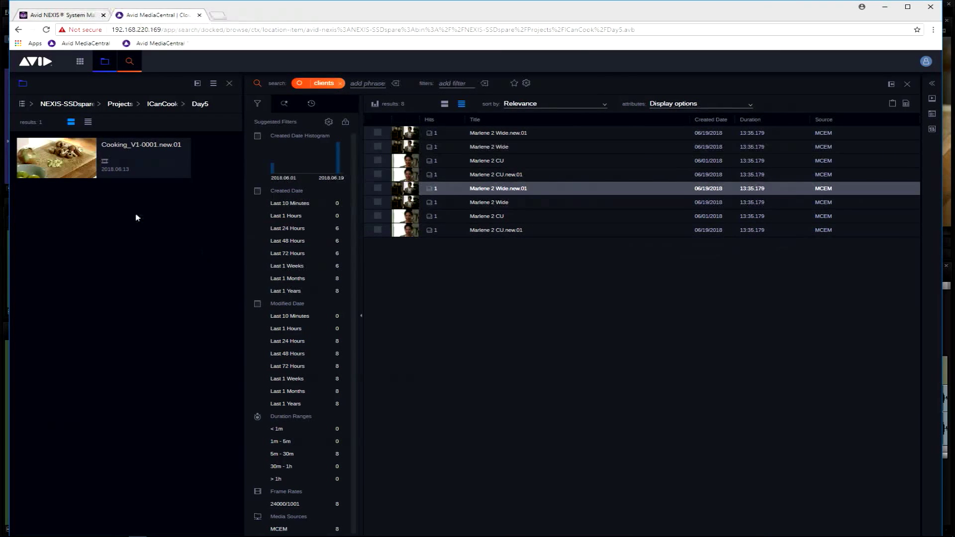
{"action": "left_click", "coordinate": [407, 234]}
{"action": "left_click_drag", "start_coordinate": [407, 233], "coordinate": [137, 290]}
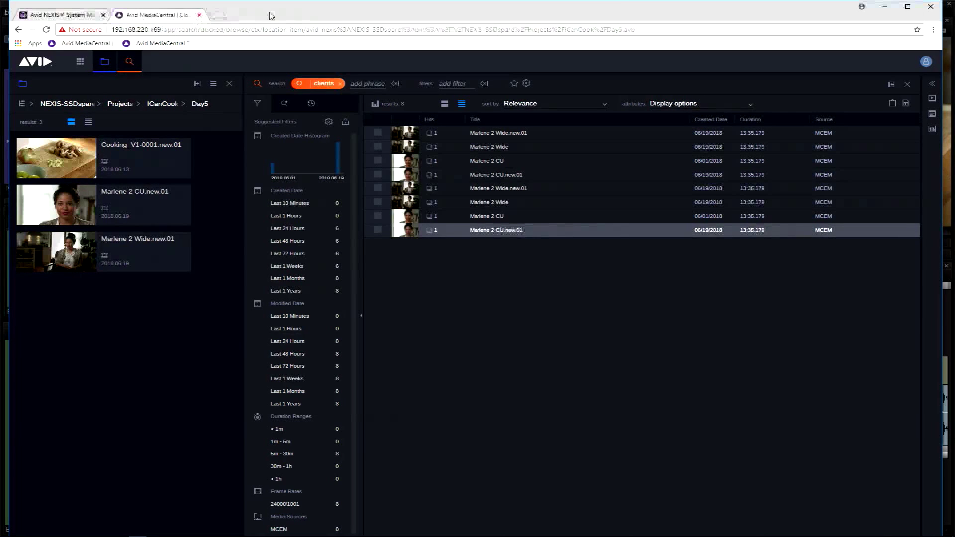
Switch to Media Composer, open the Day5 bin of the ICanCook project and make its window taller
{"action": "mouse_move", "coordinate": [138, 535]}
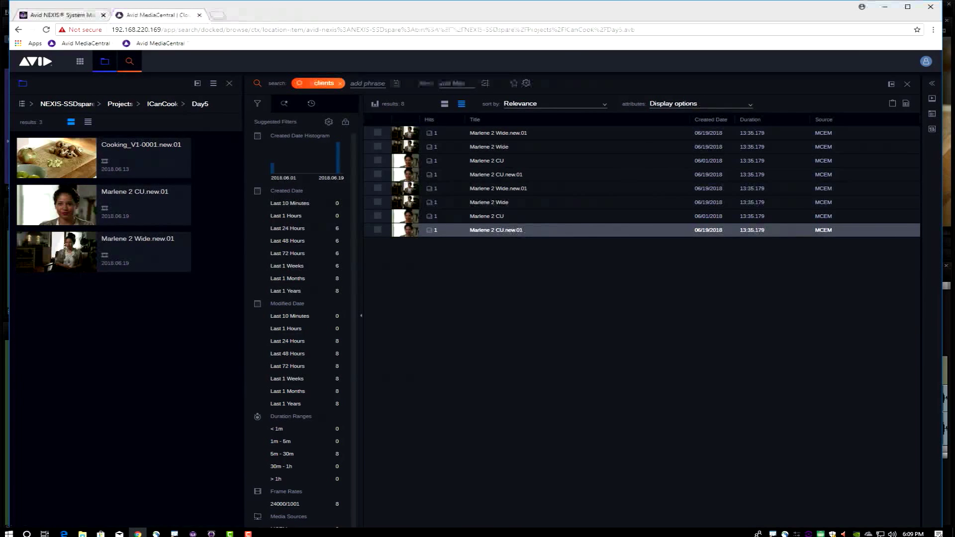
{"action": "left_click", "coordinate": [211, 531]}
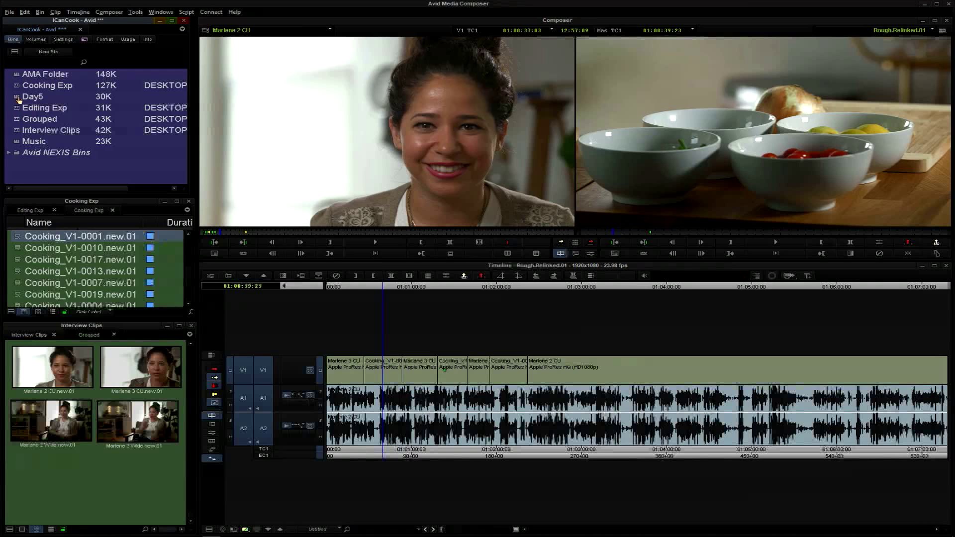
{"action": "double_click", "coordinate": [18, 97]}
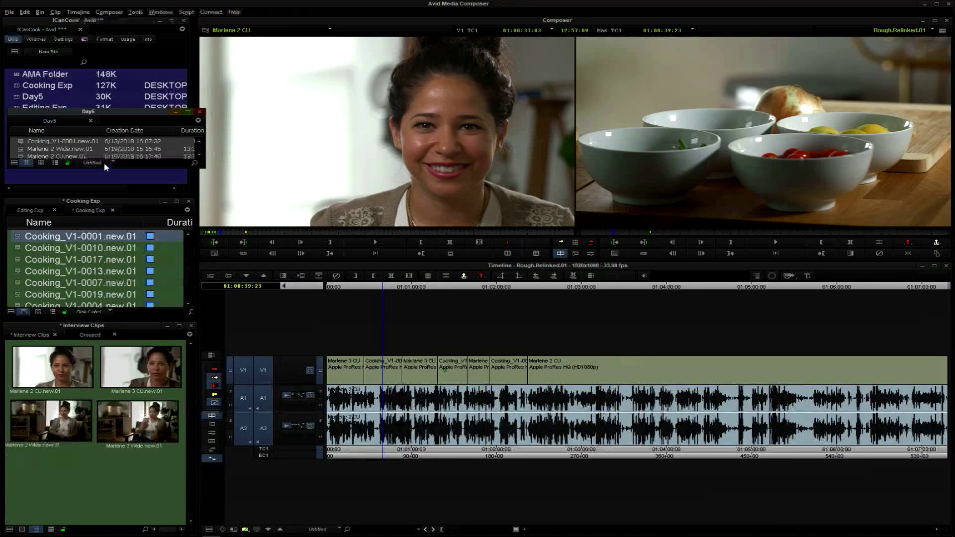
{"action": "left_click_drag", "start_coordinate": [103, 168], "coordinate": [95, 290]}
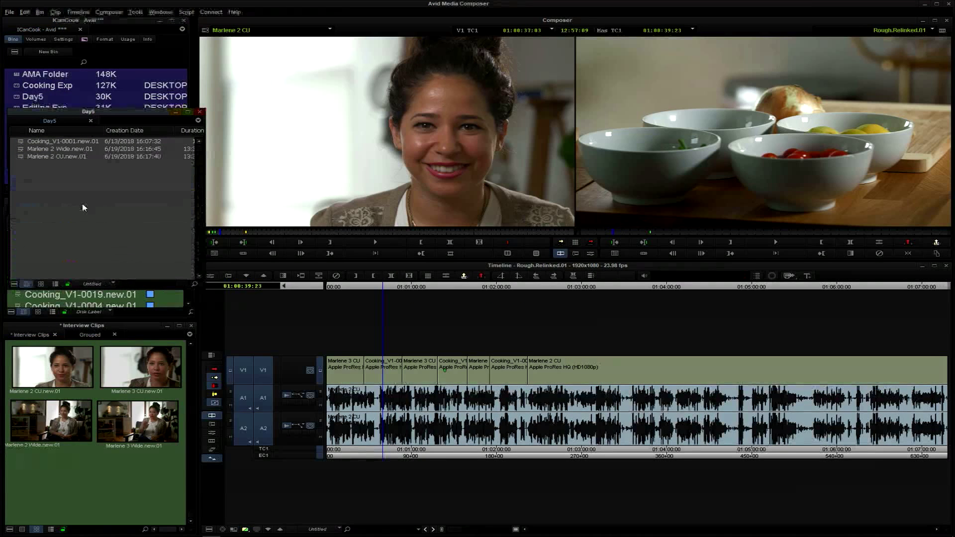
Load the three Day5 clips into the source monitor one after another, and play Cooking_V1-0001.new.01 briefly before stopping it
{"action": "double_click", "coordinate": [20, 156]}
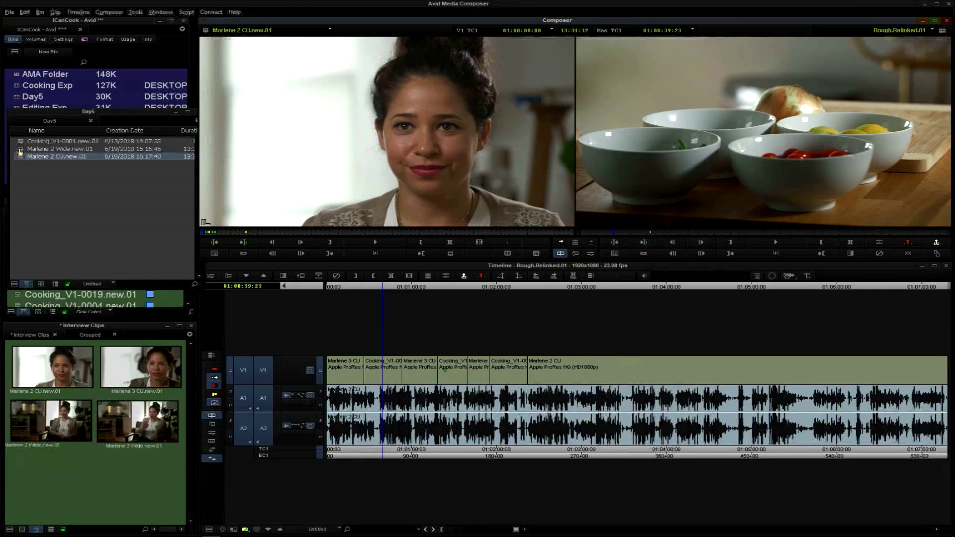
{"action": "double_click", "coordinate": [19, 148]}
{"action": "double_click", "coordinate": [22, 142]}
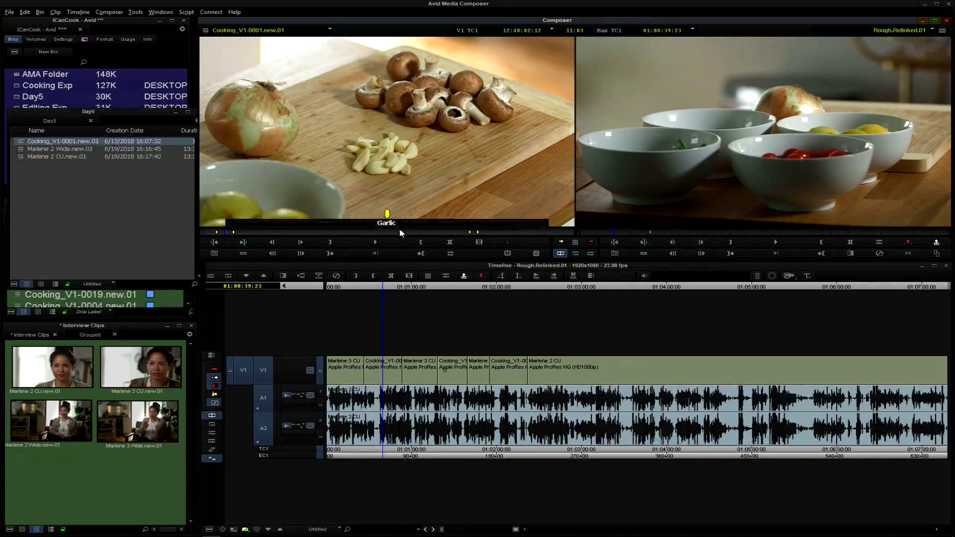
{"action": "left_click", "coordinate": [375, 242]}
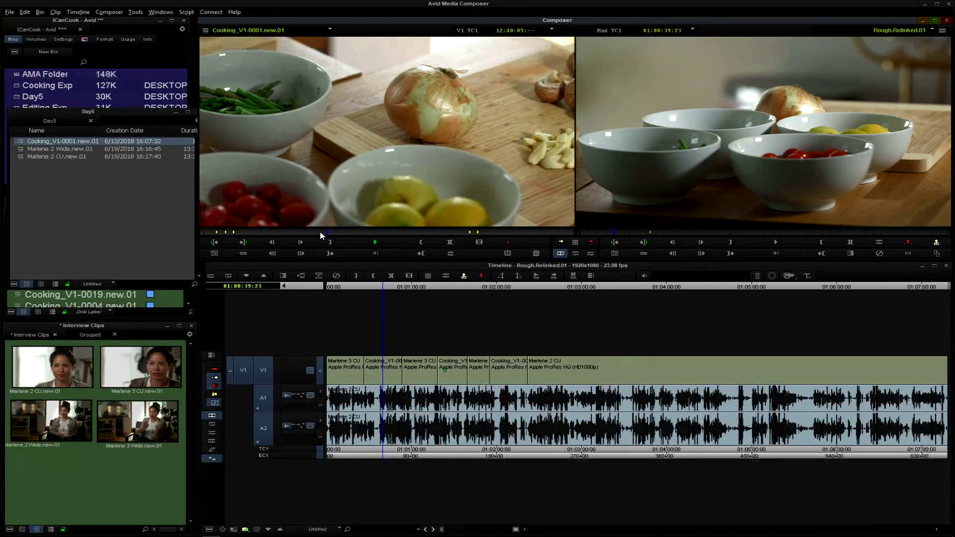
{"action": "left_click", "coordinate": [376, 243]}
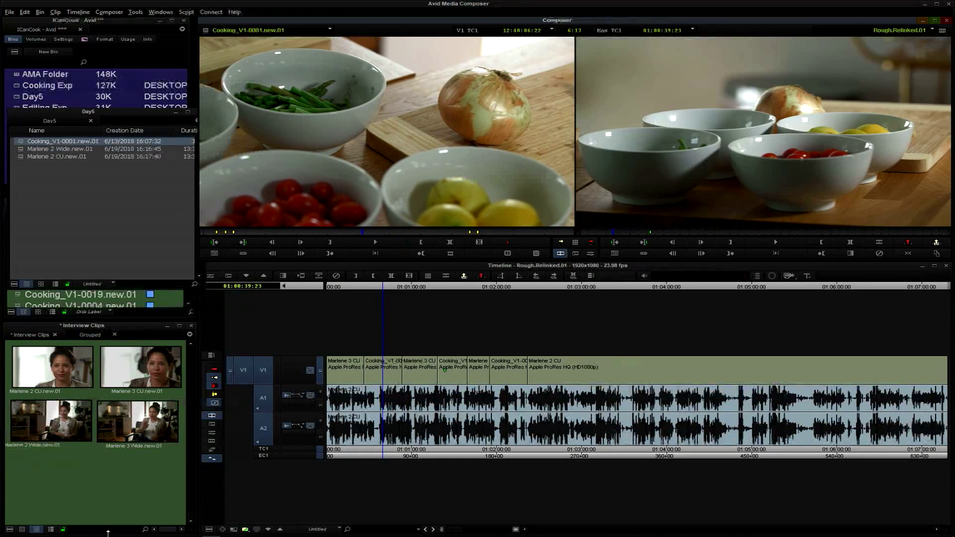